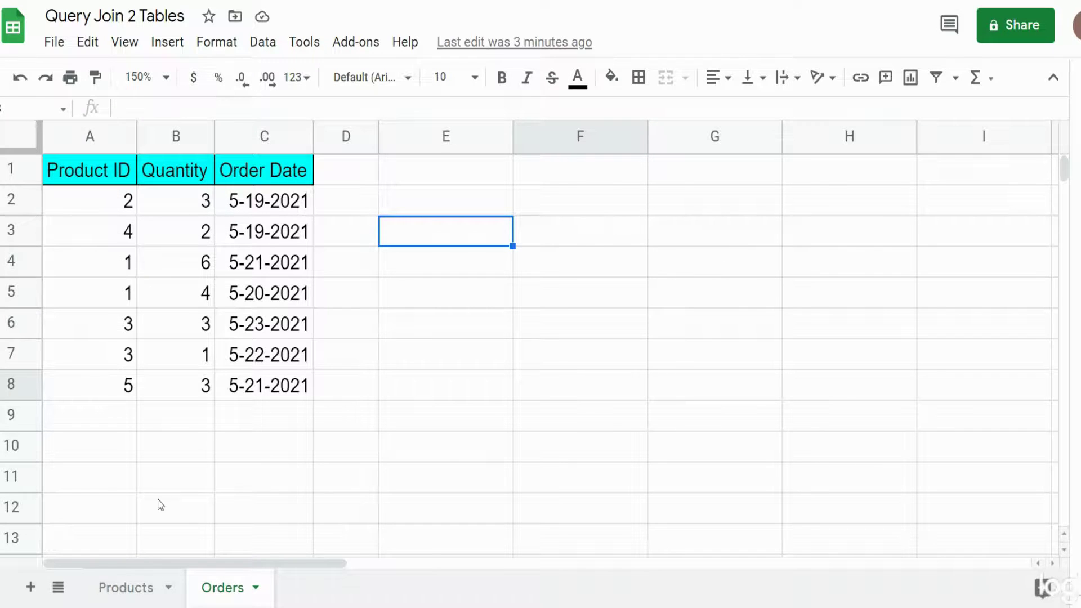
Step: Inspect the Orders columns Product ID, Quantity and Order Date
{"action": "left_click", "coordinate": [106, 136]}
{"action": "left_click", "coordinate": [175, 137]}
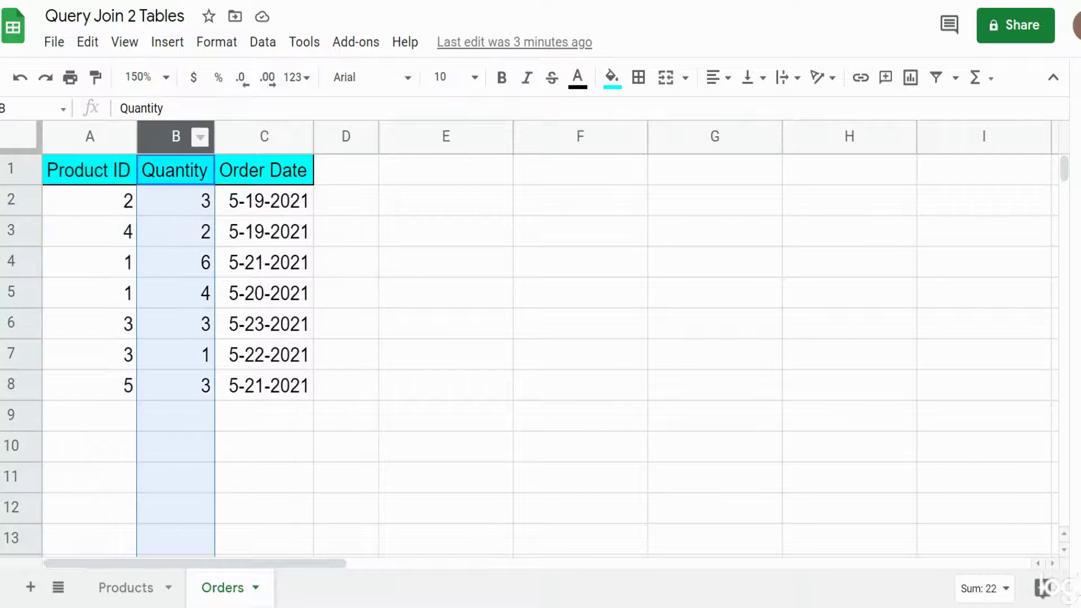
{"action": "left_click", "coordinate": [245, 135]}
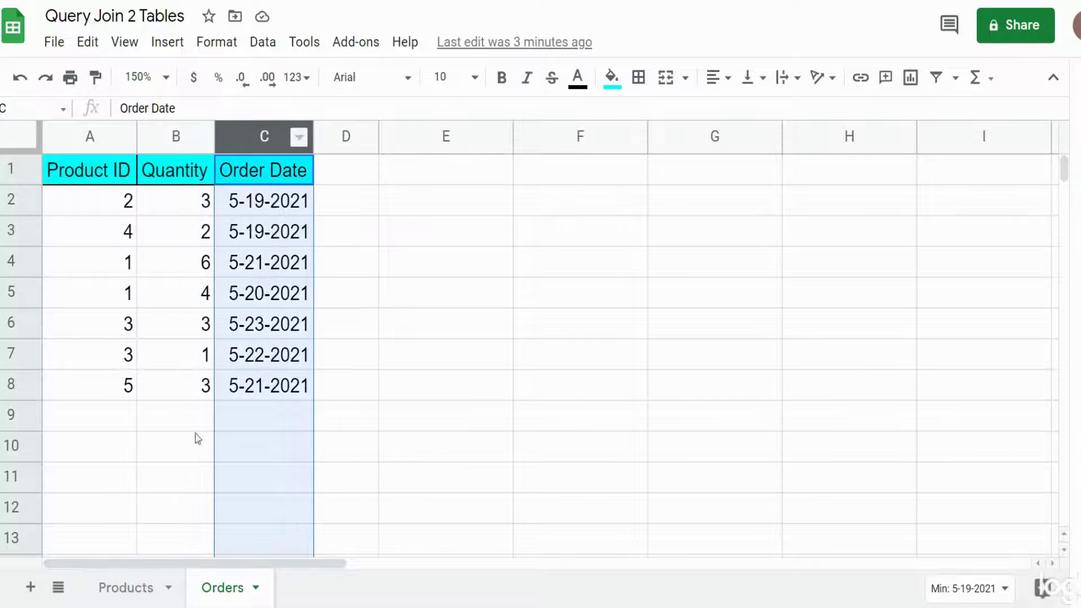
Step: Switch to the Products sheet and inspect its Product ID, Product Name and Cost columns
{"action": "left_click", "coordinate": [127, 588]}
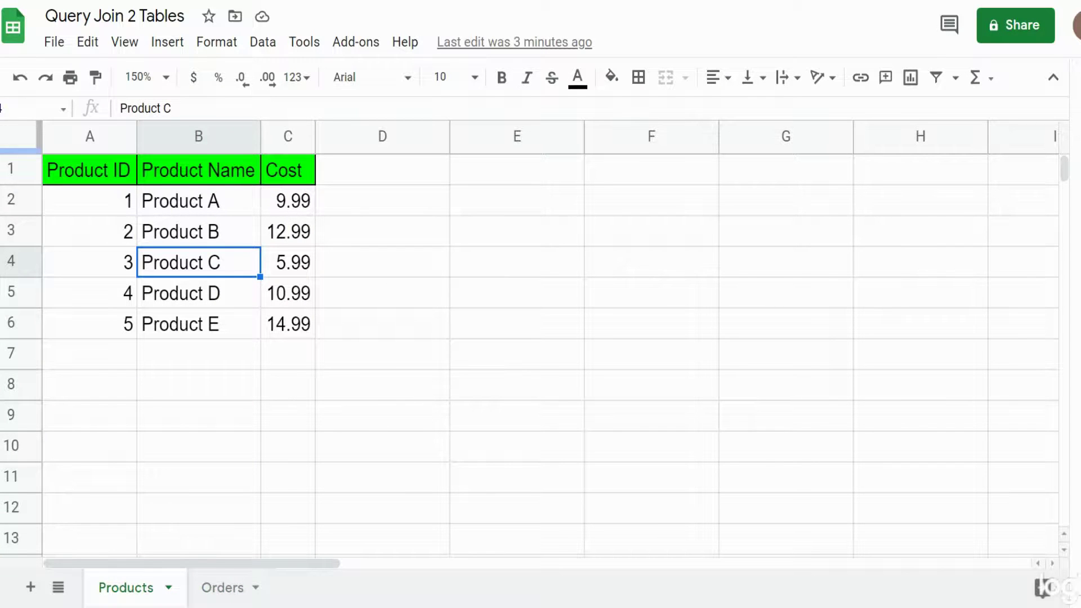
{"action": "left_click", "coordinate": [92, 138]}
{"action": "left_click", "coordinate": [155, 140]}
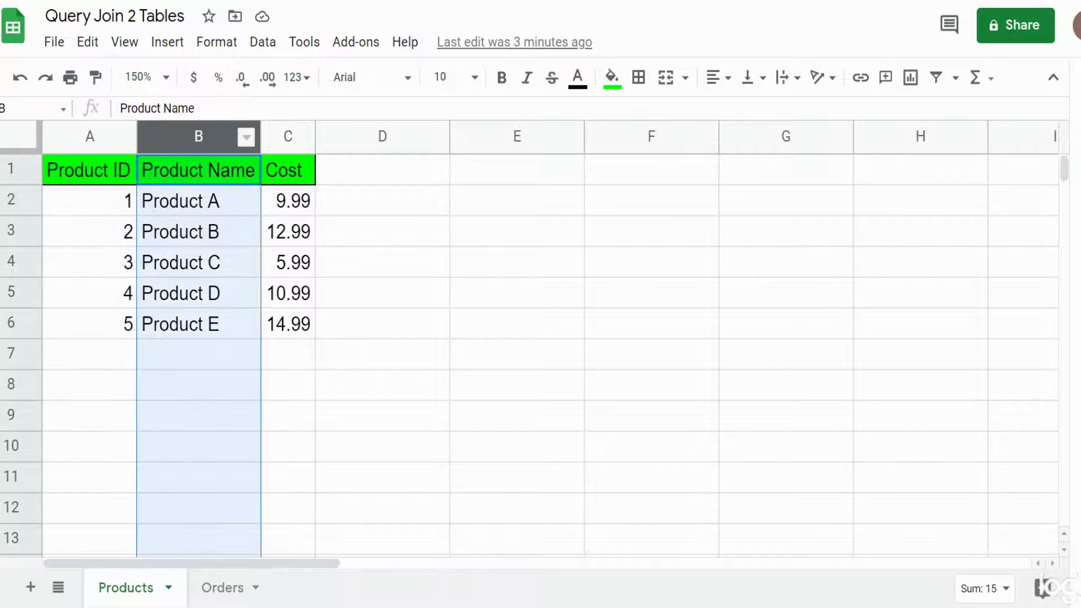
{"action": "right_click", "coordinate": [303, 140]}
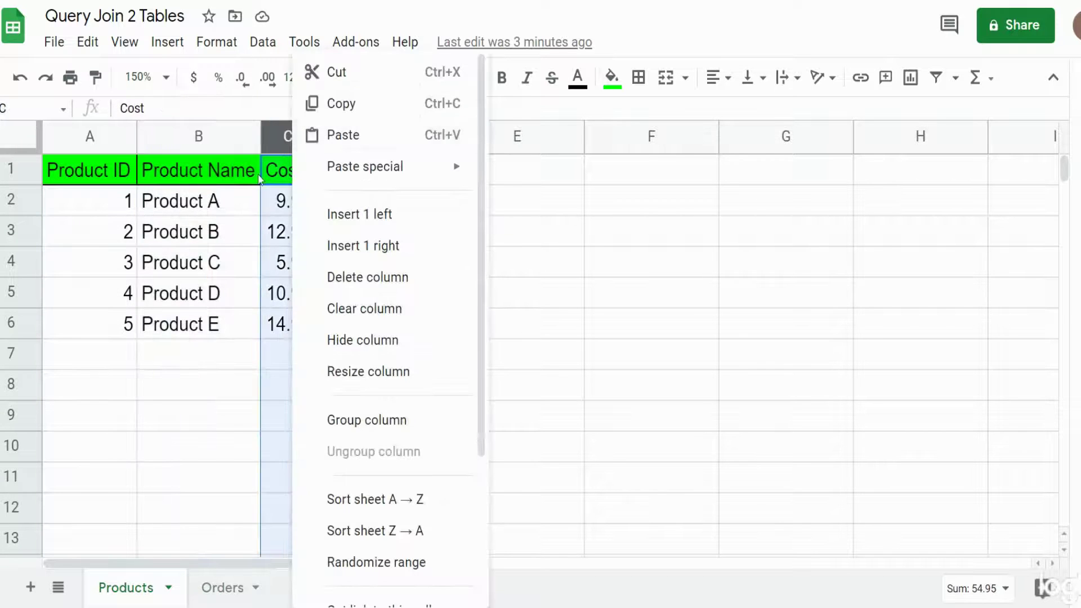
{"action": "left_click", "coordinate": [220, 263]}
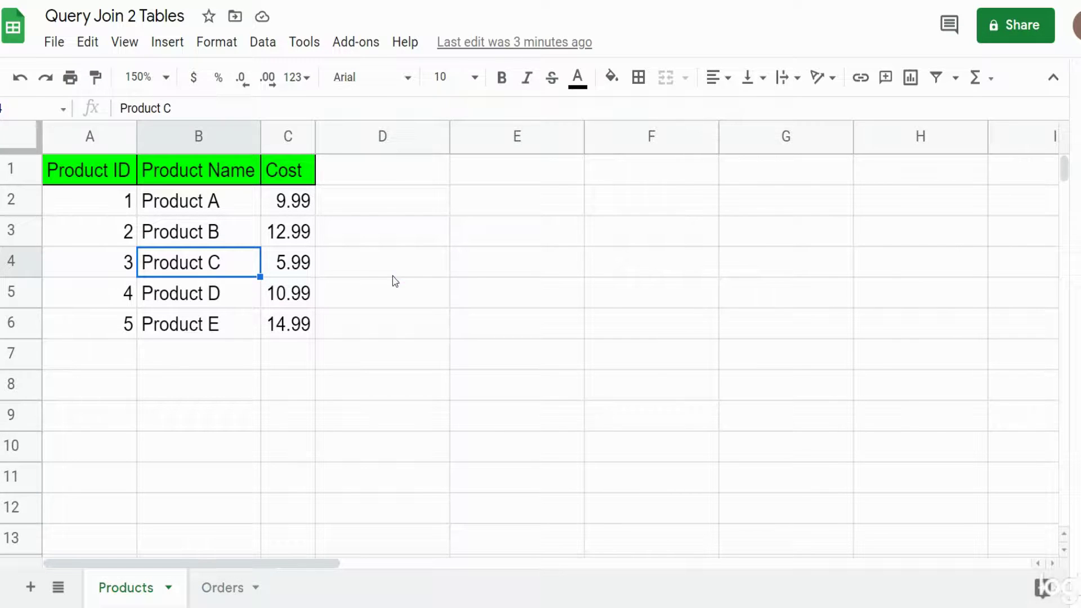
Step: Compare the Product ID columns by toggling between the Products and Orders sheets
{"action": "left_click", "coordinate": [87, 146]}
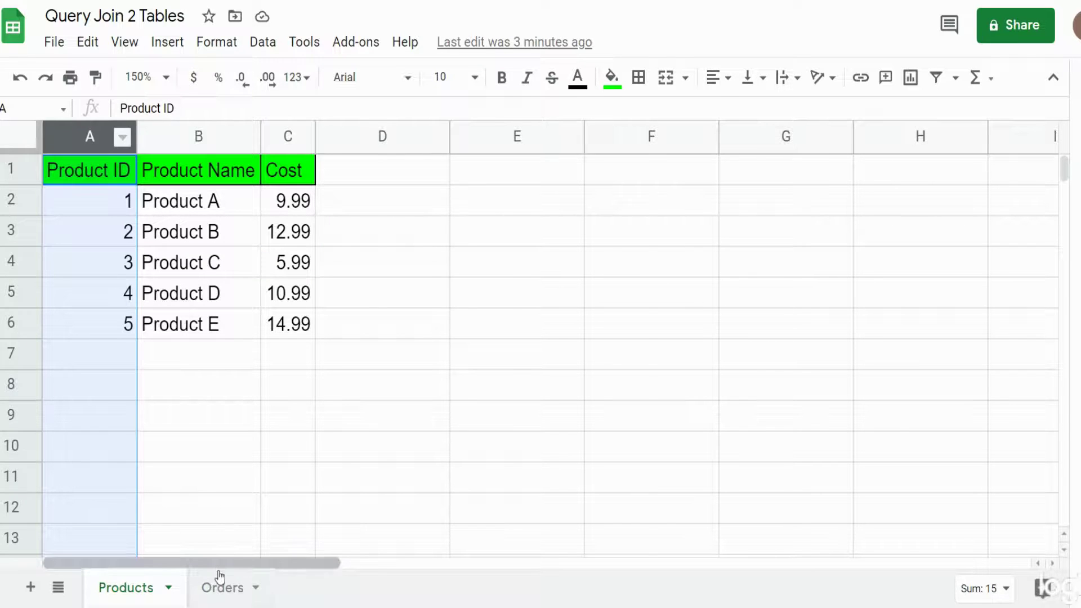
{"action": "left_click", "coordinate": [222, 586]}
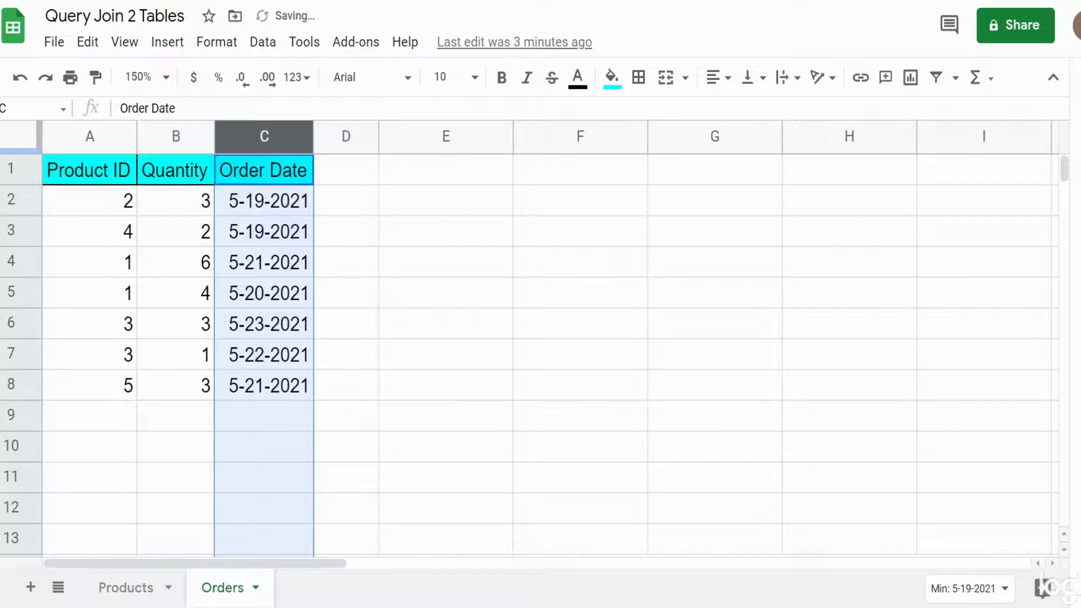
{"action": "left_click", "coordinate": [113, 385]}
{"action": "left_click", "coordinate": [134, 591]}
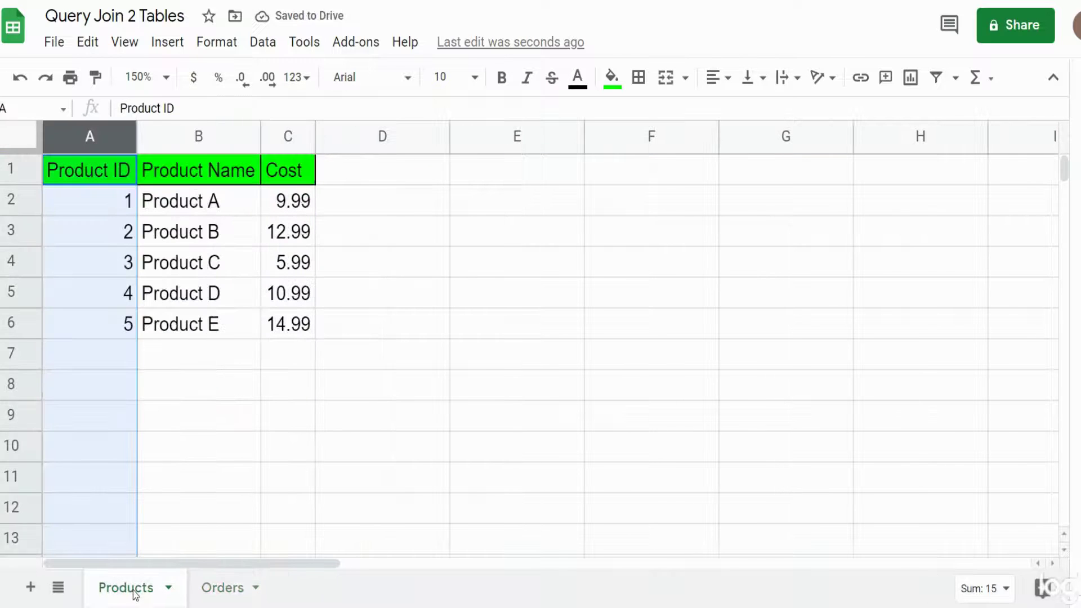
{"action": "left_click", "coordinate": [323, 362]}
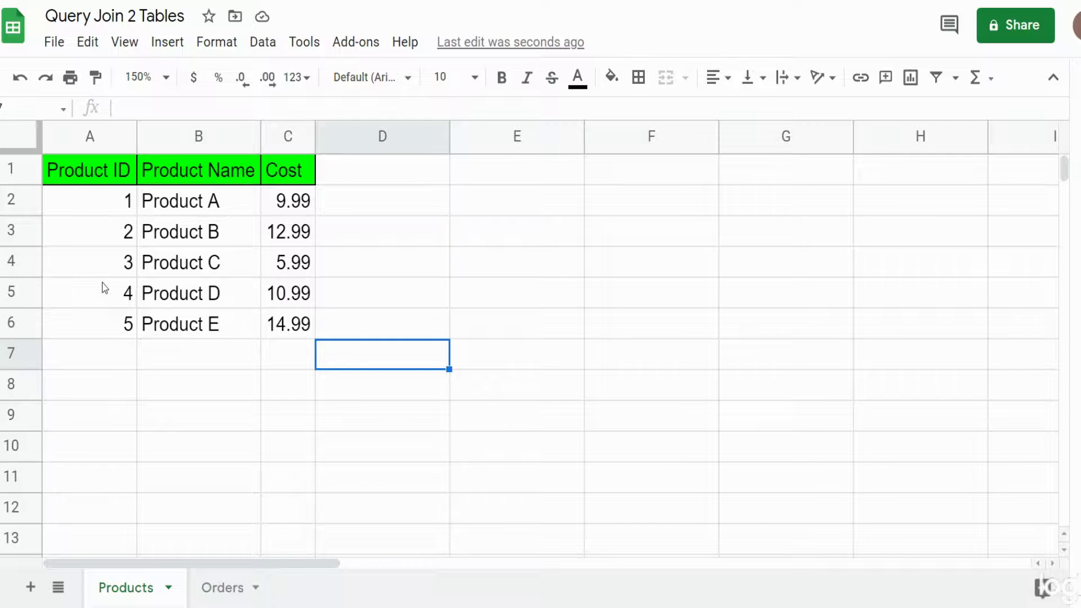
Step: Highlight product IDs A2:A6 on Products, then select cell E2 on Orders
{"action": "left_click_drag", "start_coordinate": [113, 201], "coordinate": [106, 324]}
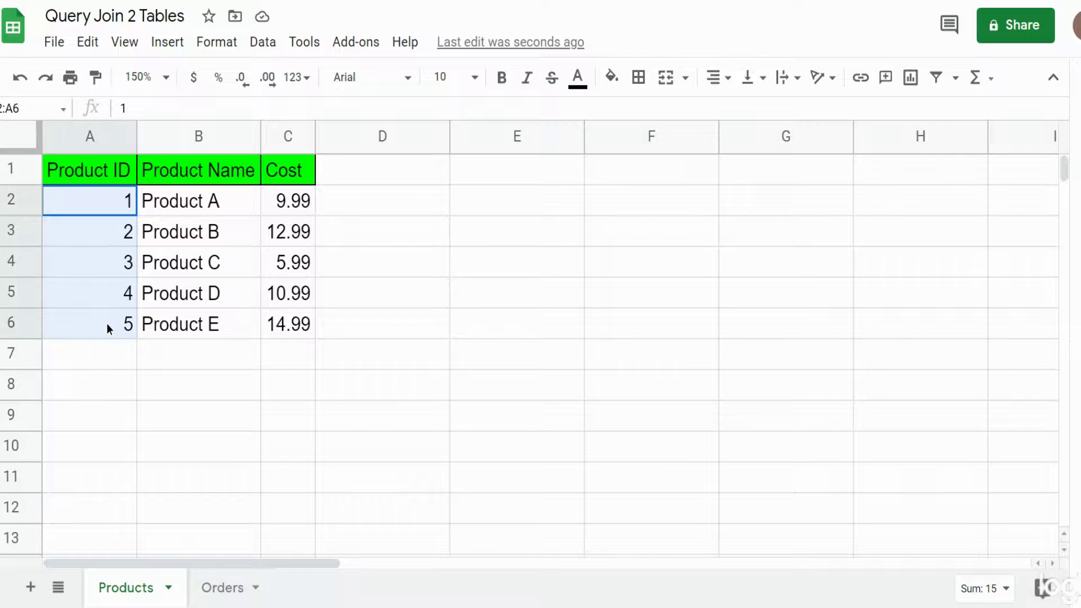
{"action": "left_click", "coordinate": [164, 233]}
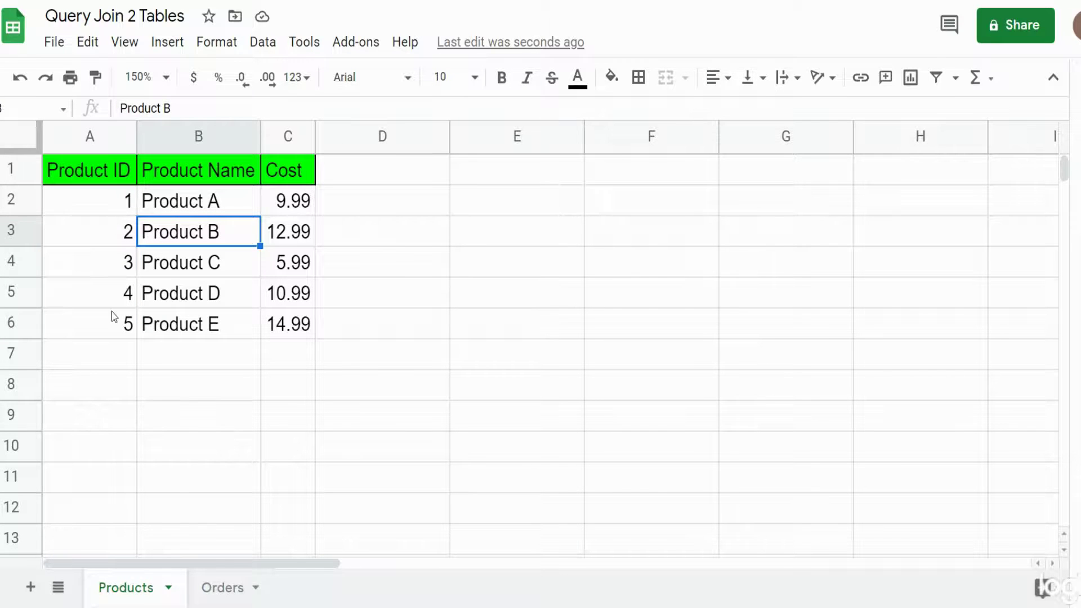
{"action": "left_click", "coordinate": [211, 598]}
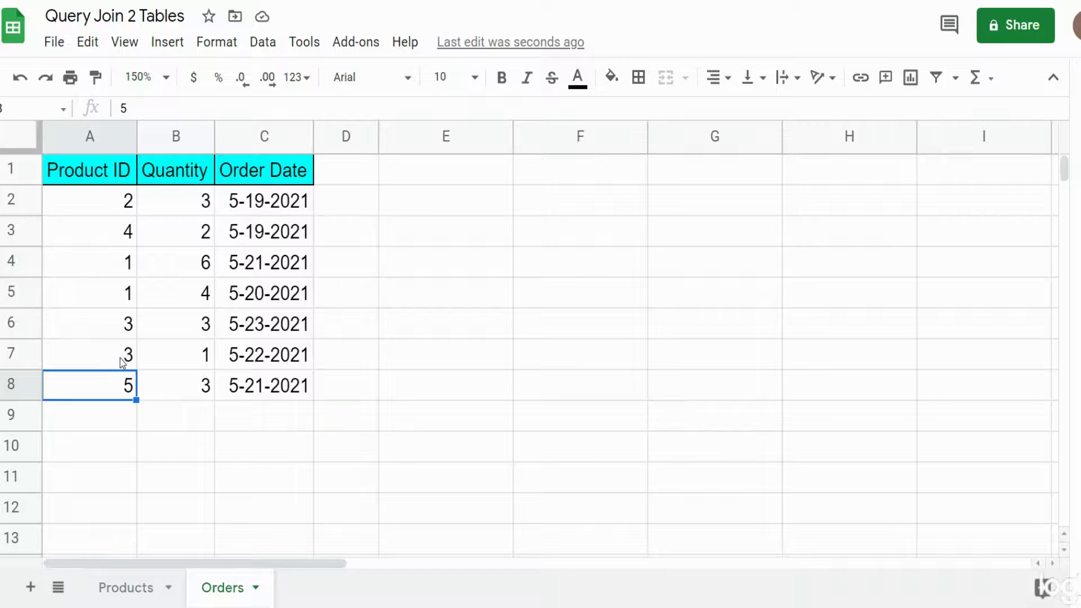
{"action": "left_click", "coordinate": [431, 203]}
Step: Enter =QUERY({ in cell E2 to begin the formula's data array
{"action": "type", "text": "=Query"}
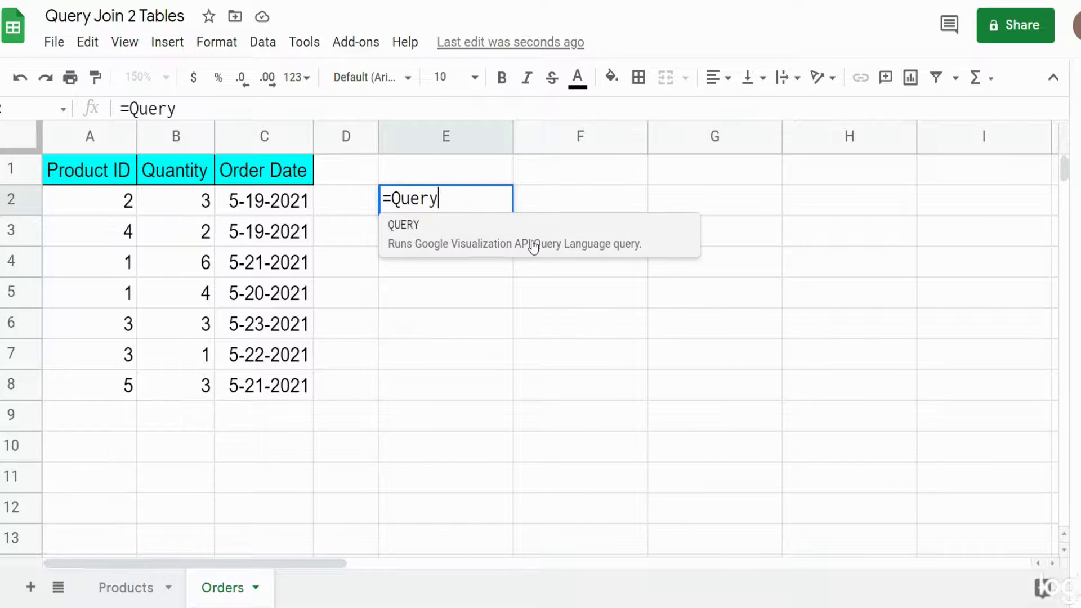
{"action": "key", "text": "Tab"}
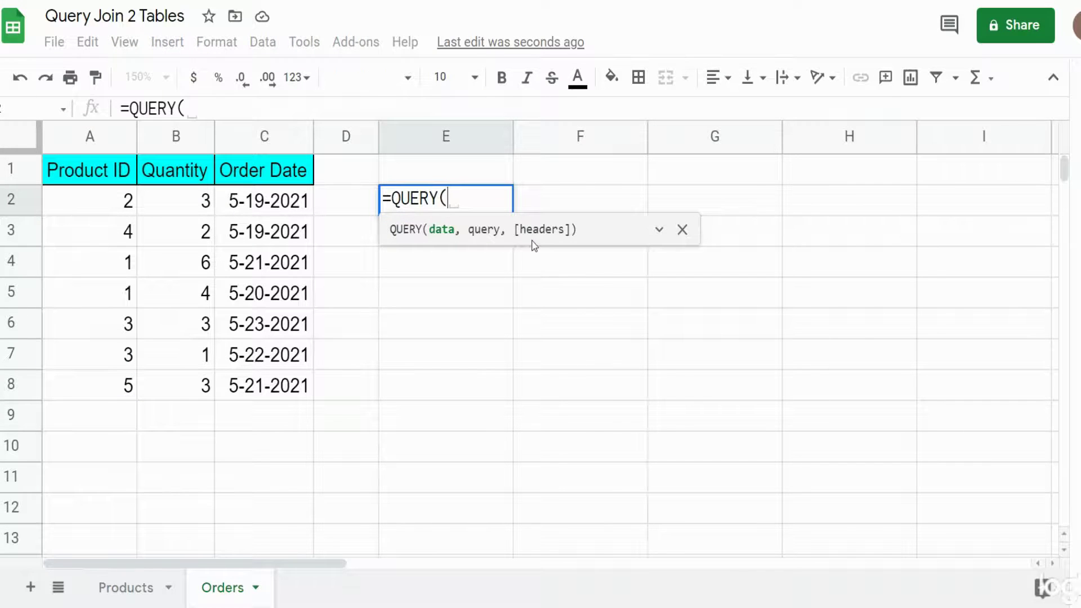
{"action": "type", "text": "{"}
Step: Add the order range A2:C8 to the array, followed by a comma
{"action": "left_click_drag", "start_coordinate": [75, 199], "coordinate": [289, 390]}
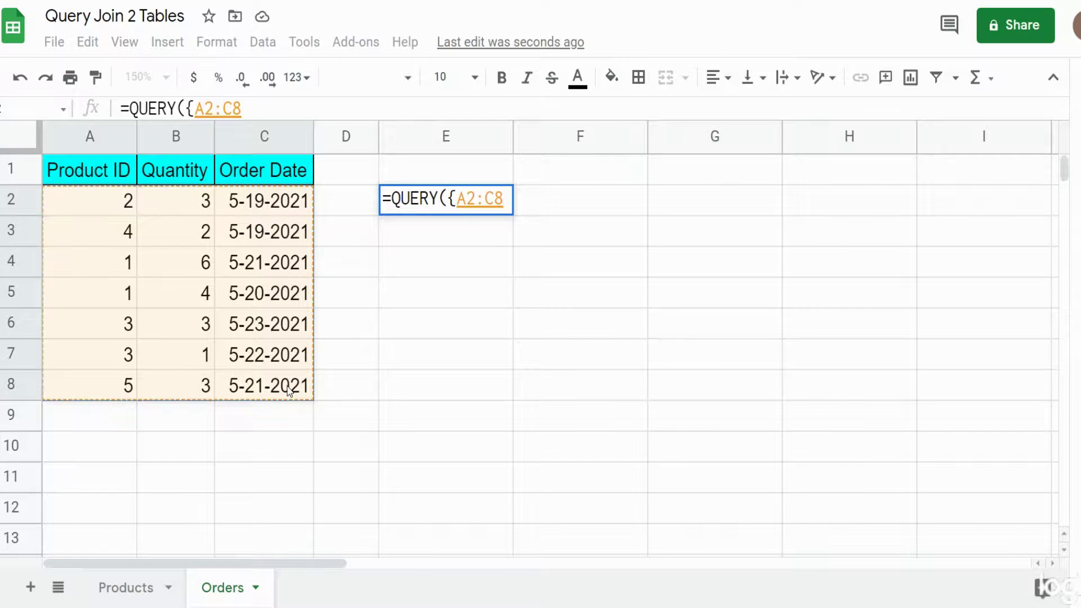
{"action": "type", "text": ","}
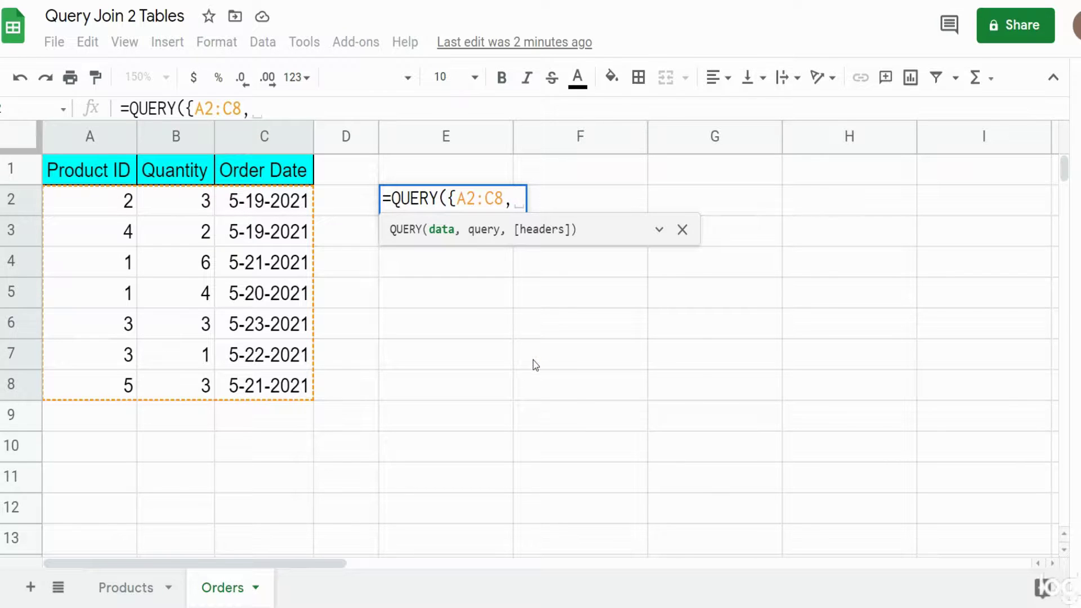
Step: Append ARRAYFORMULA(VLOOKUP(A2:A8, to E2's formula, using order Product IDs as lookup keys
{"action": "type", "text": "Arr"}
{"action": "key", "text": "Tab"}
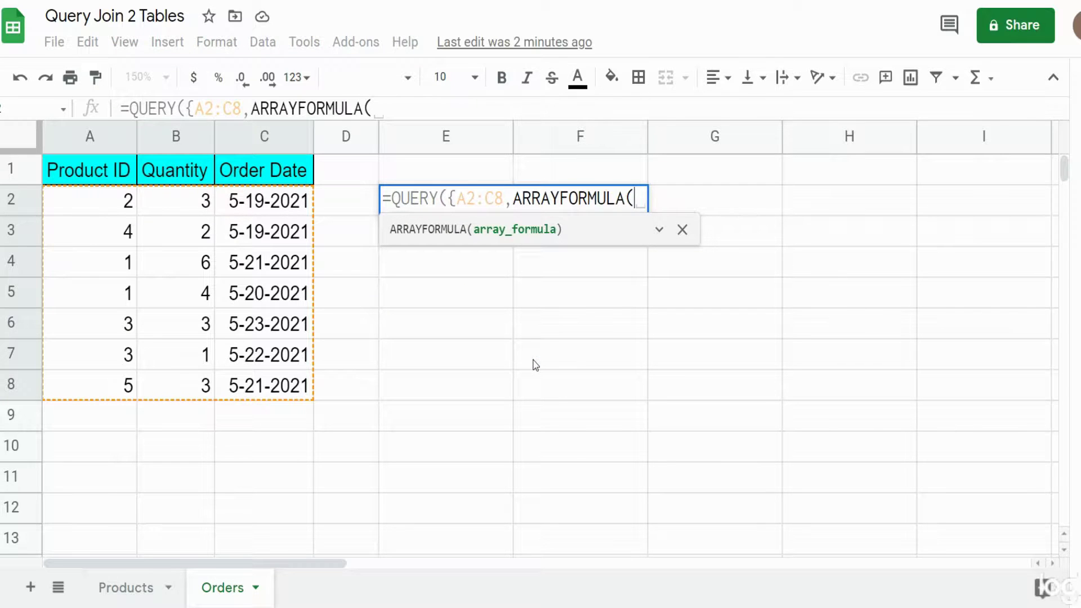
{"action": "type", "text": "Vl"}
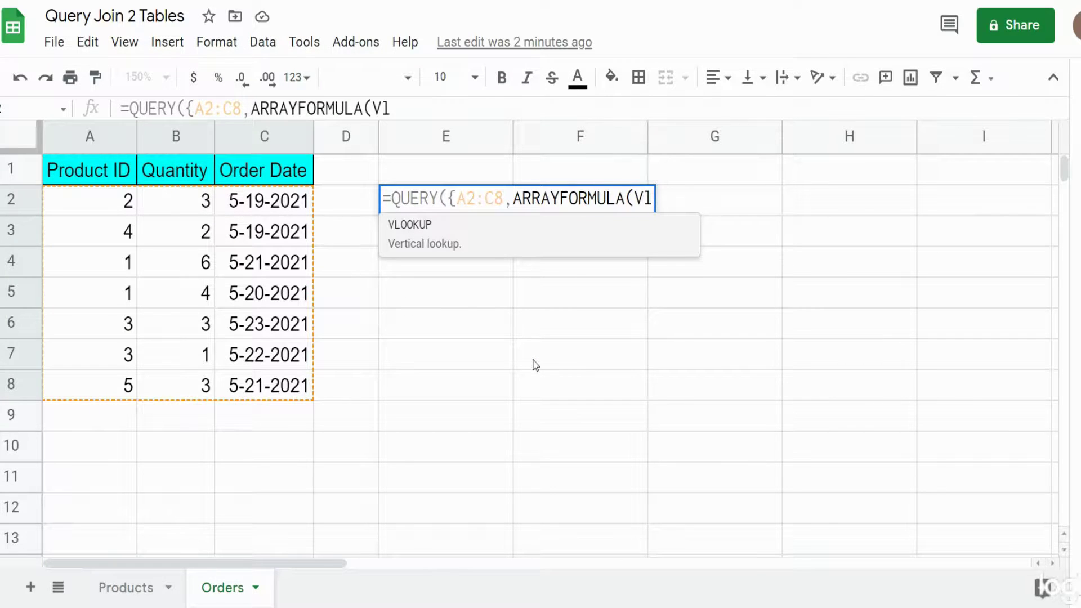
{"action": "key", "text": "Tab"}
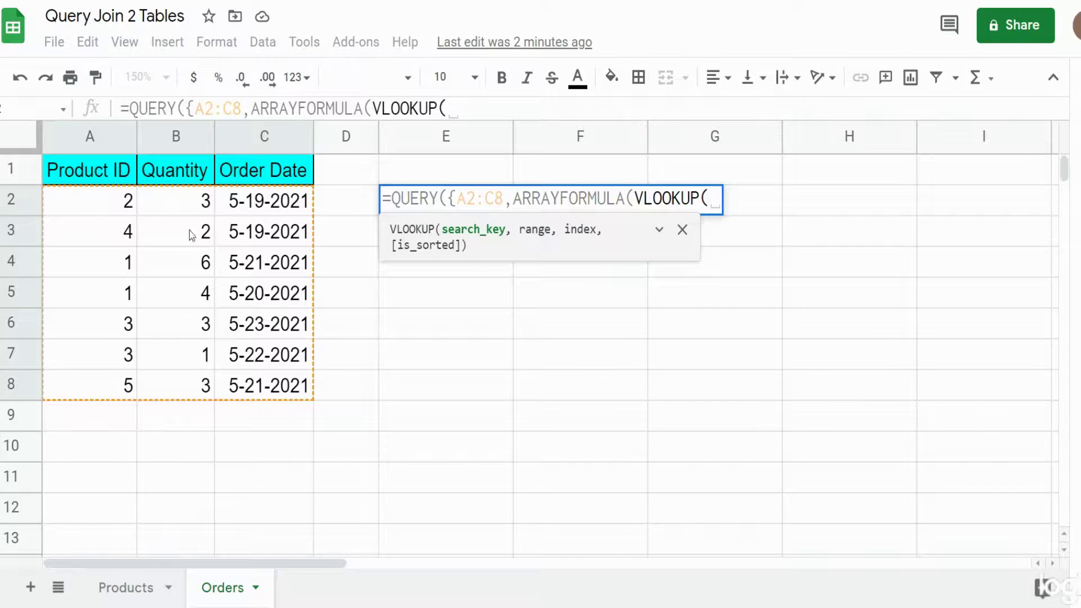
{"action": "left_click", "coordinate": [110, 200]}
{"action": "left_click_drag", "start_coordinate": [103, 231], "coordinate": [99, 378]}
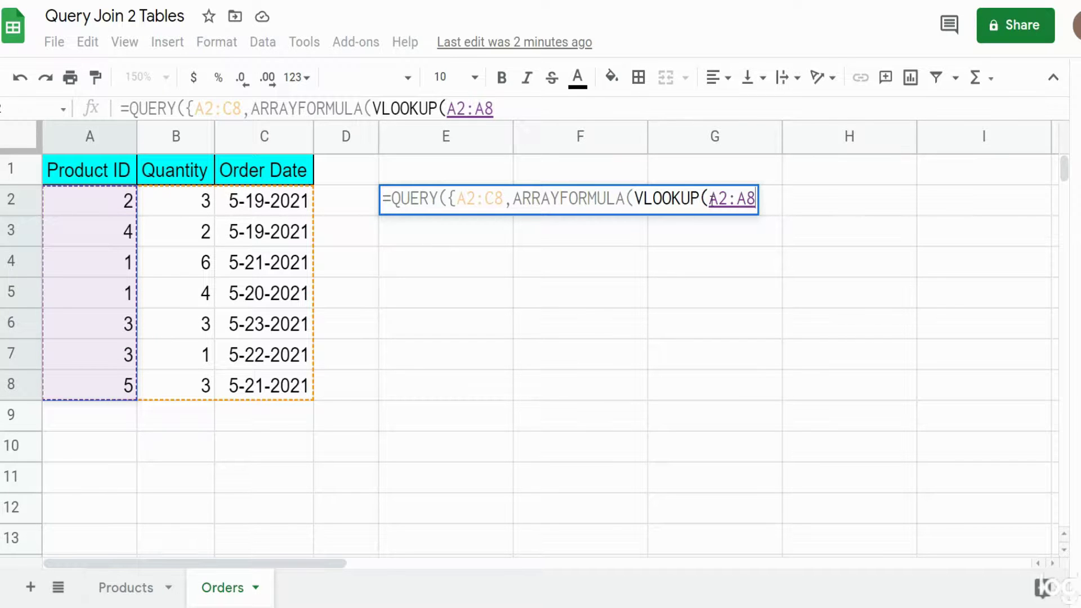
{"action": "left_click_drag", "start_coordinate": [756, 198], "coordinate": [708, 198]}
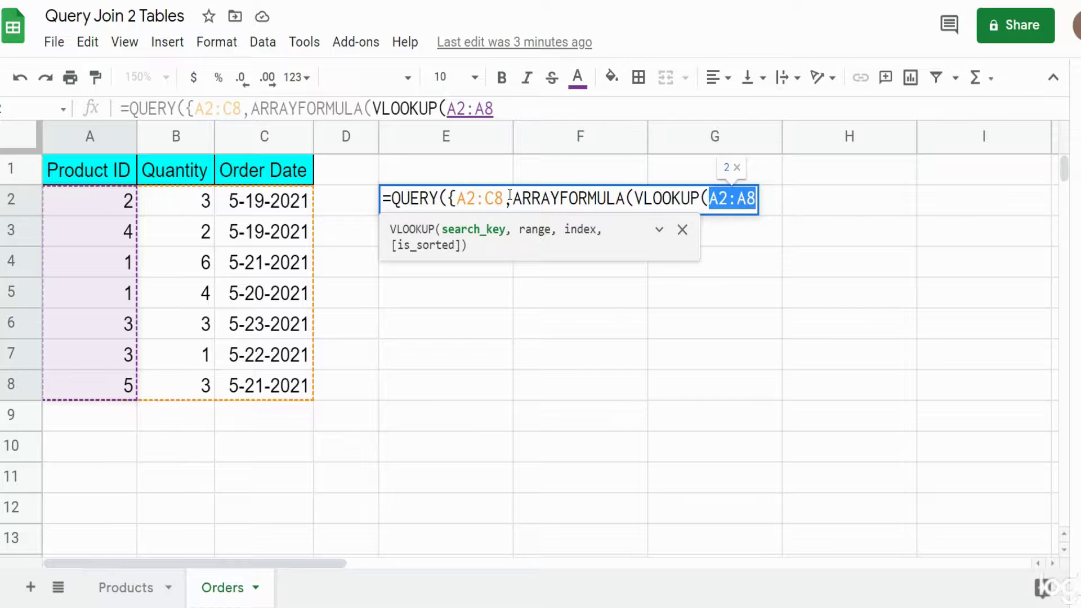
{"action": "left_click_drag", "start_coordinate": [504, 198], "coordinate": [461, 206]}
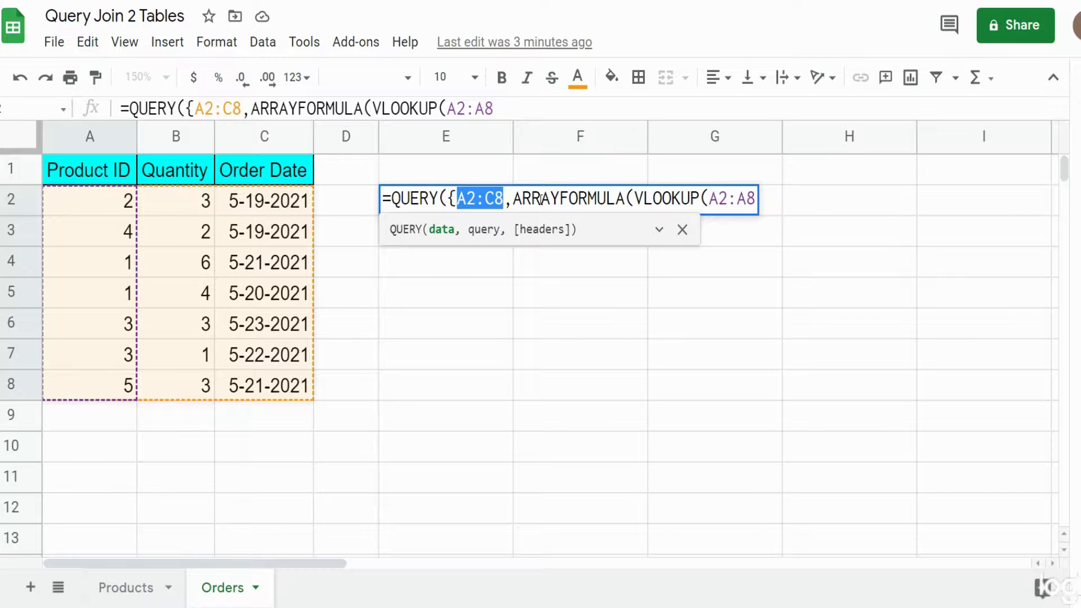
{"action": "left_click", "coordinate": [756, 199]}
{"action": "type", "text": ","}
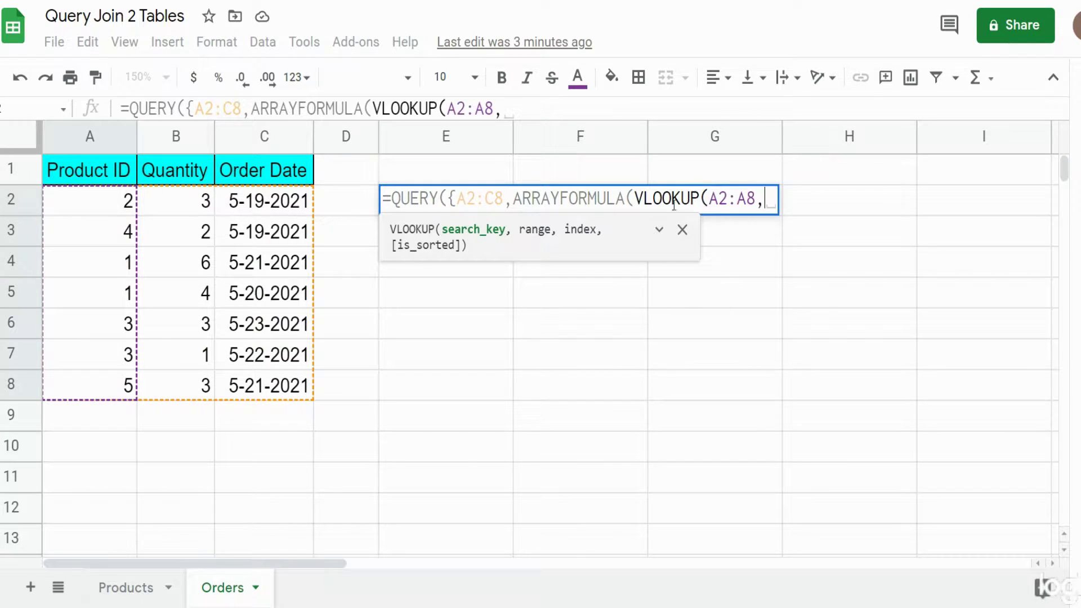
Step: Complete the VLOOKUP with 'Products '!$A$2:$C$6, column 2, exact match 0, and check parentheses
{"action": "left_click", "coordinate": [130, 589]}
{"action": "left_click_drag", "start_coordinate": [97, 197], "coordinate": [299, 332]}
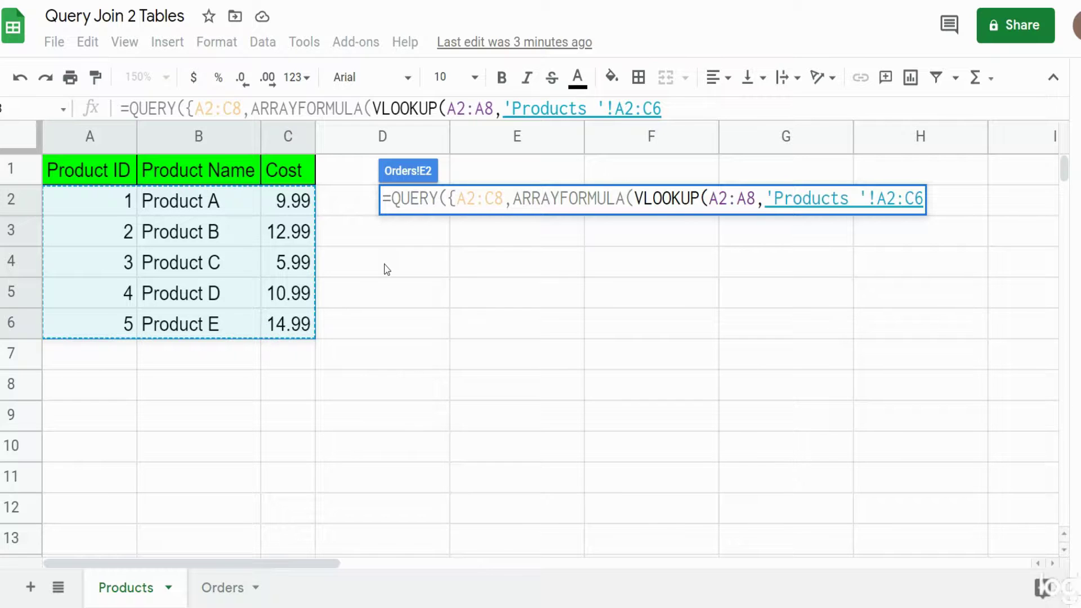
{"action": "key", "text": "F4"}
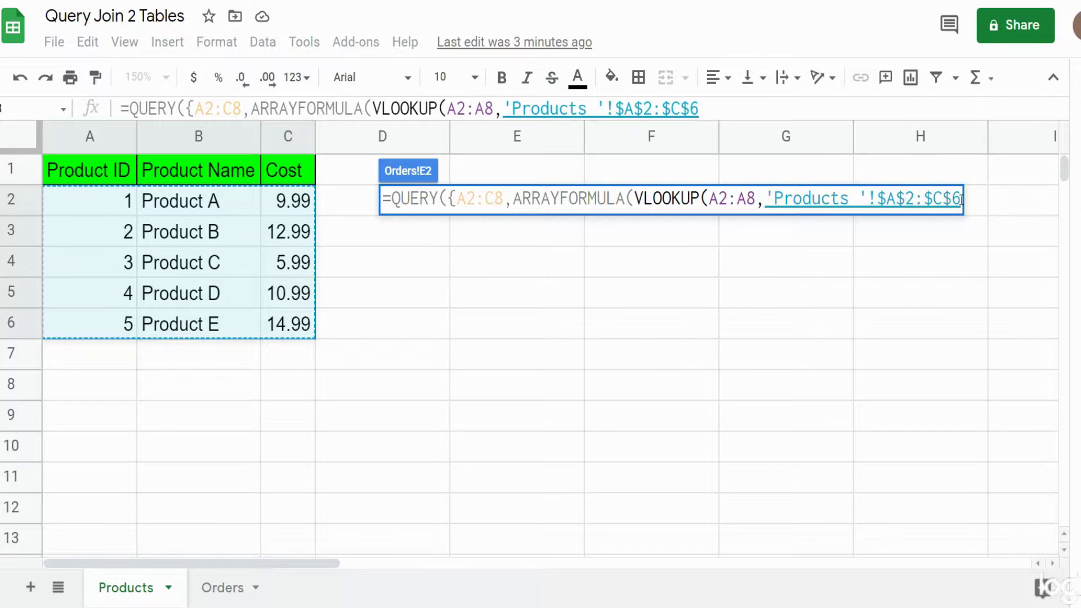
{"action": "type", "text": ", "}
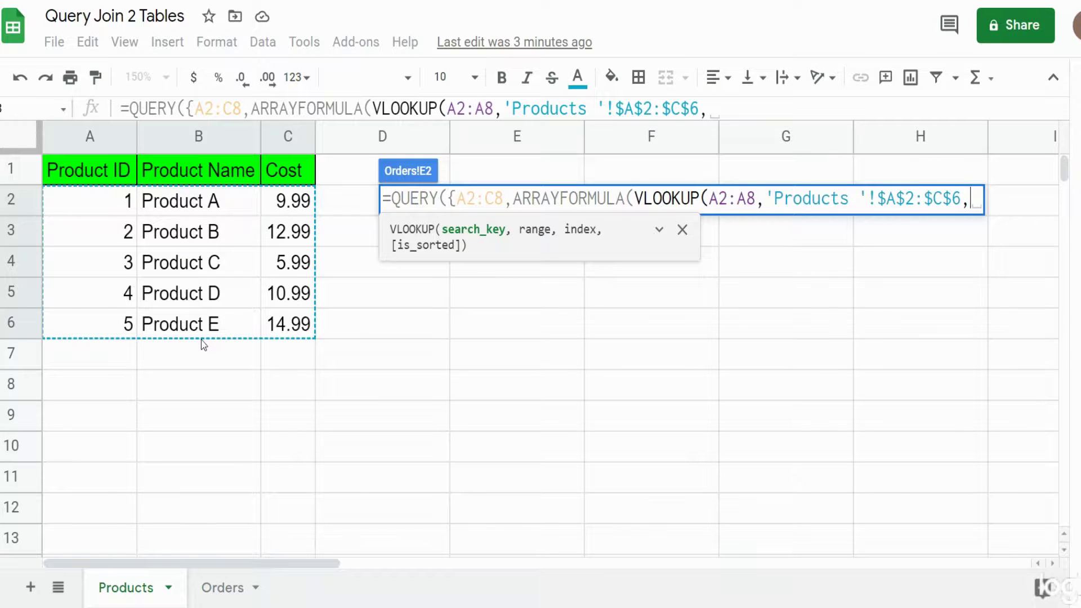
{"action": "type", "text": "2"}
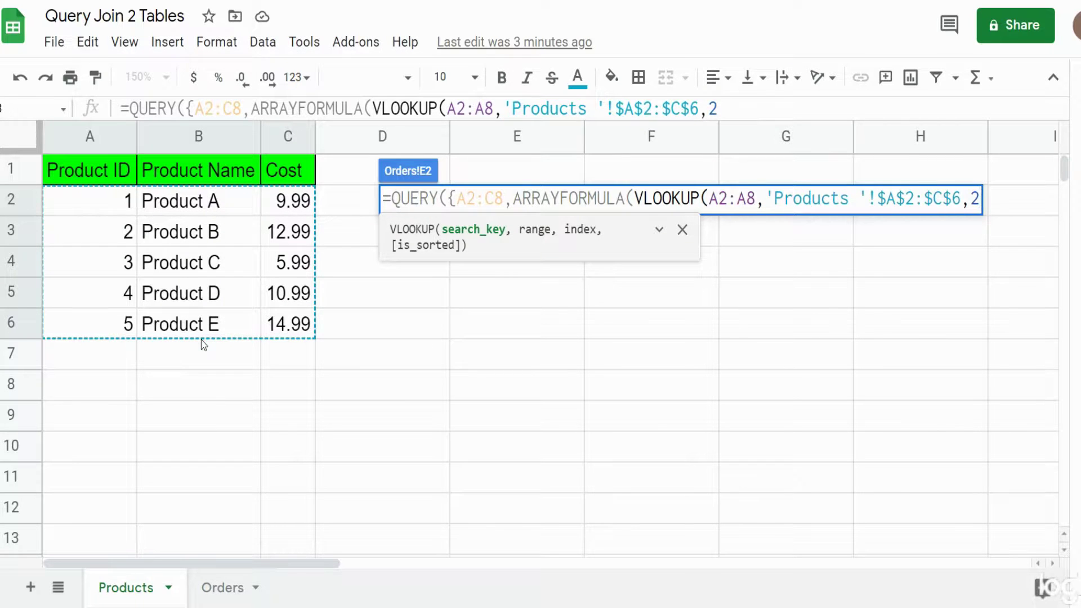
{"action": "type", "text": ","}
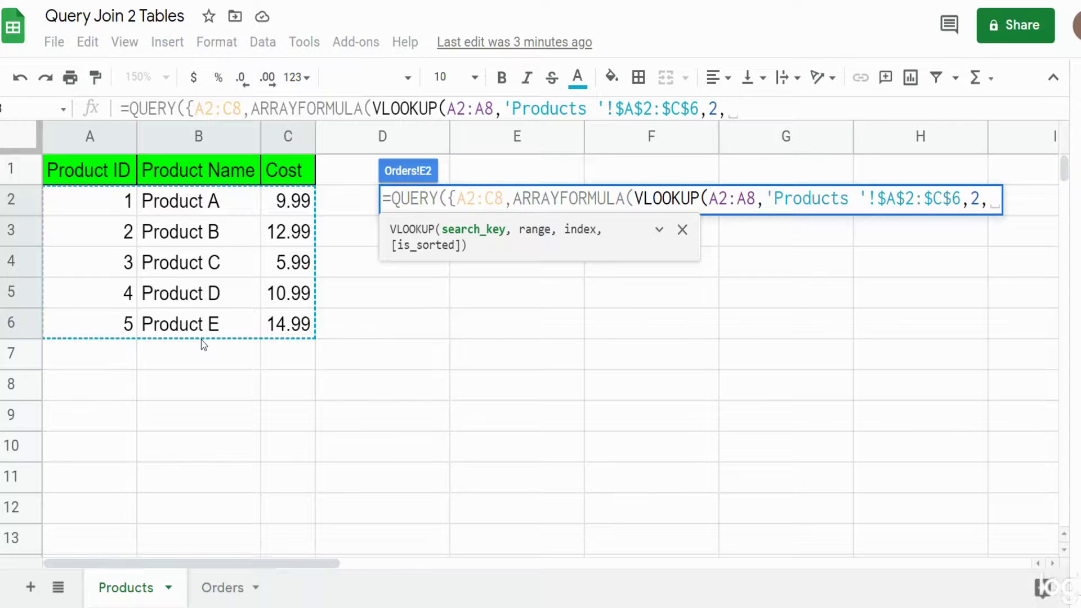
{"action": "type", "text": "0"}
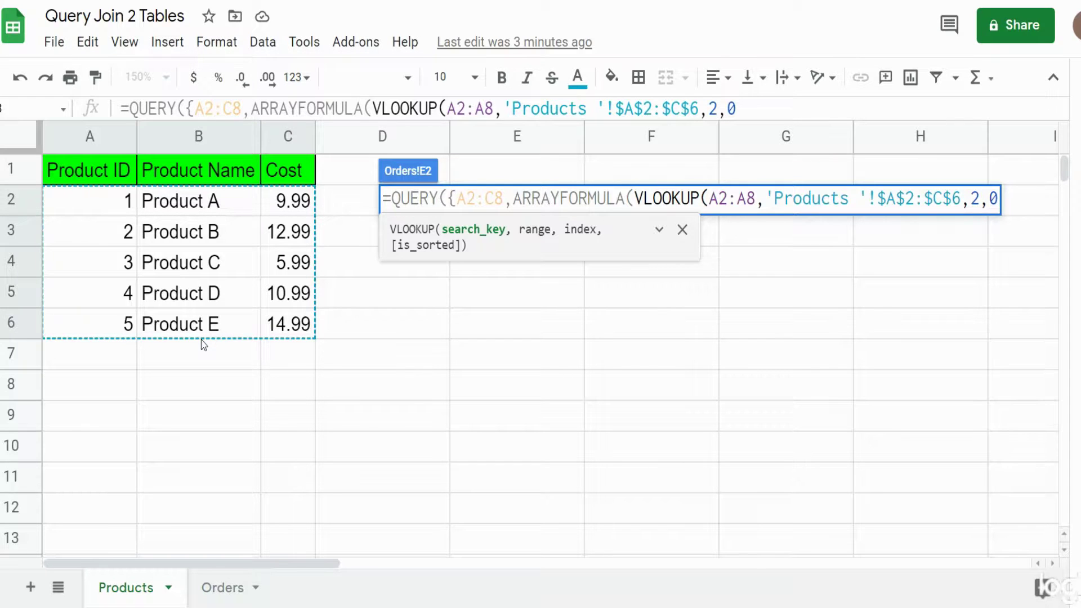
{"action": "type", "text": ")"}
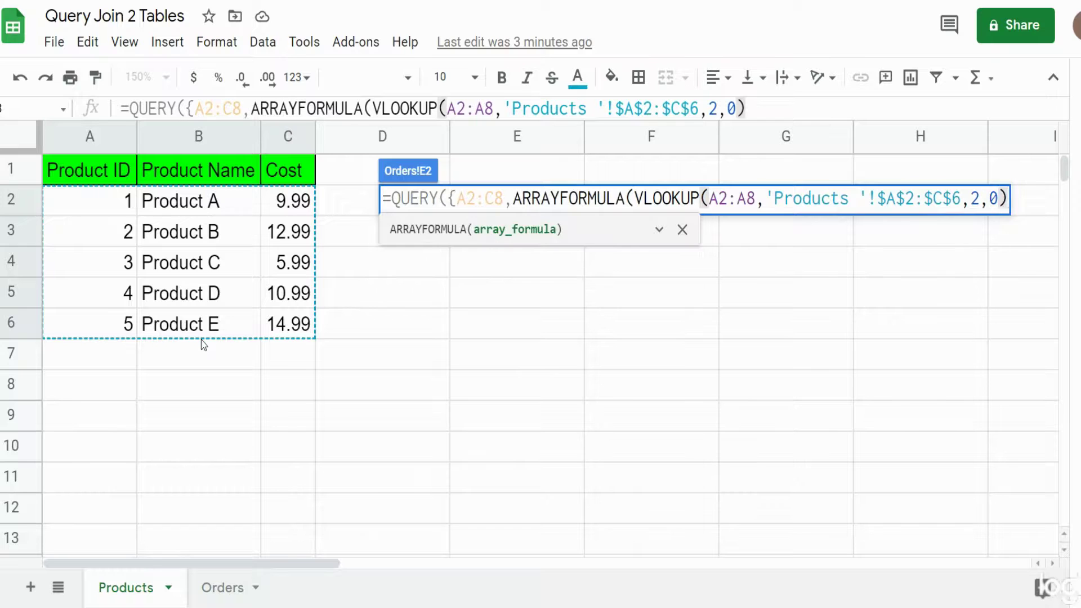
{"action": "type", "text": ")"}
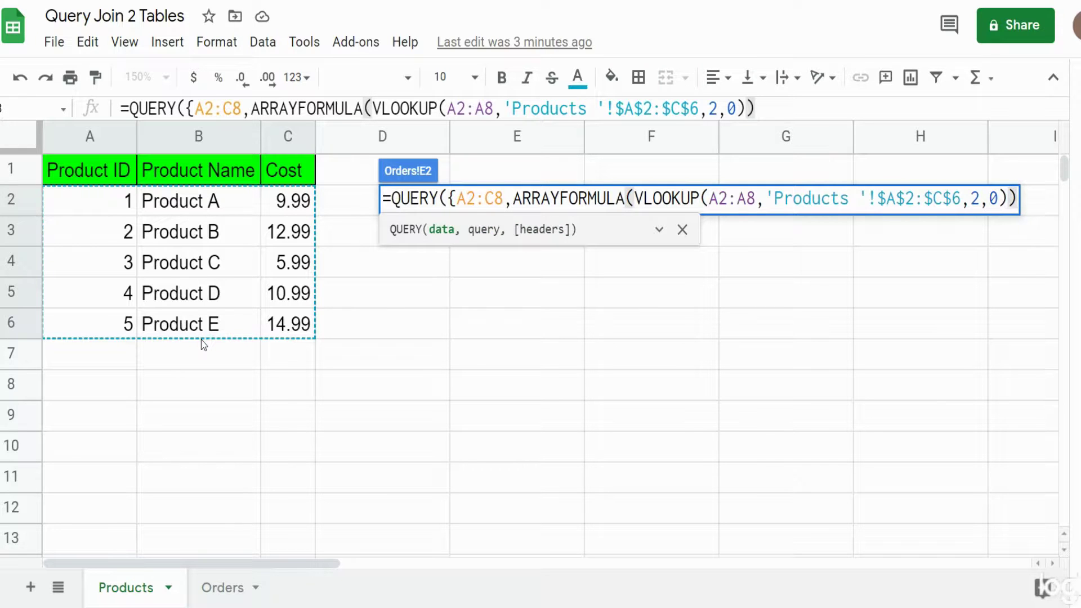
{"action": "left_click", "coordinate": [704, 198]}
{"action": "left_click", "coordinate": [631, 198]}
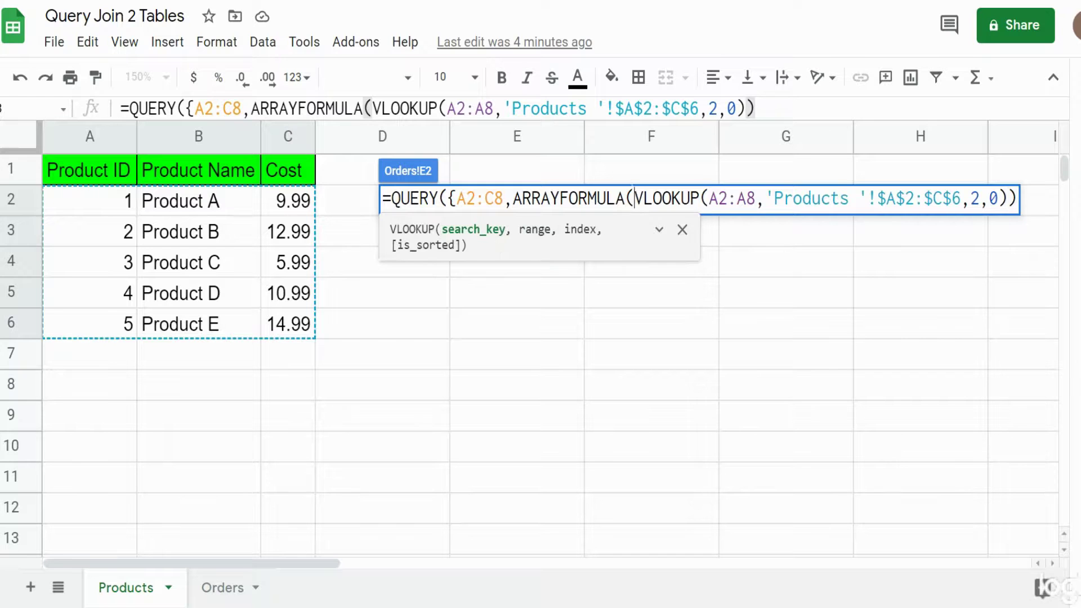
{"action": "left_click", "coordinate": [1019, 203]}
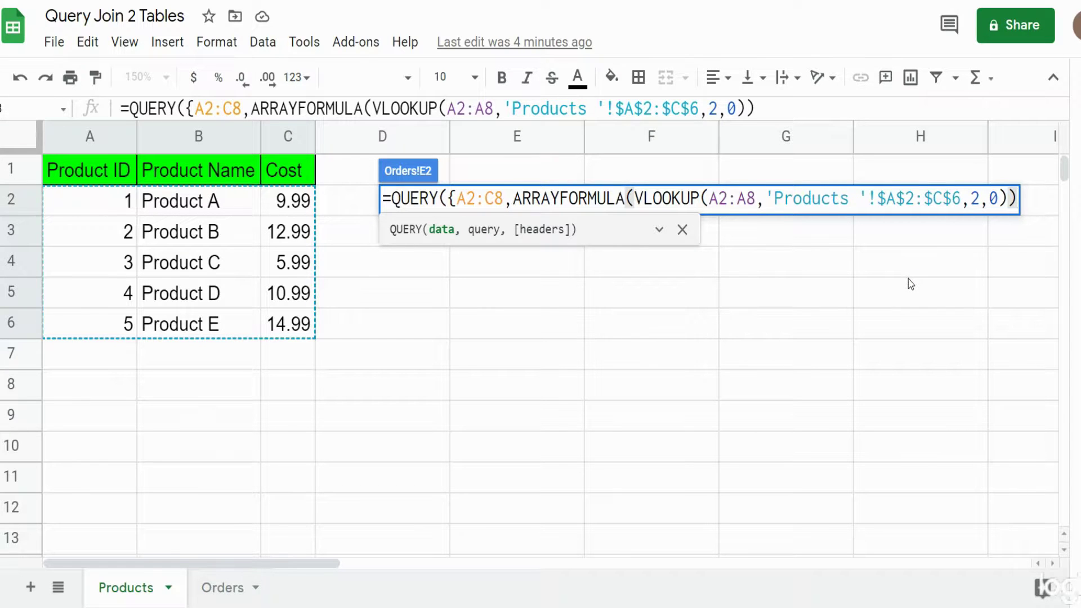
Step: Close the array and finish with "Select *" and headers 0, filling E2:H8
{"action": "type", "text": "}"}
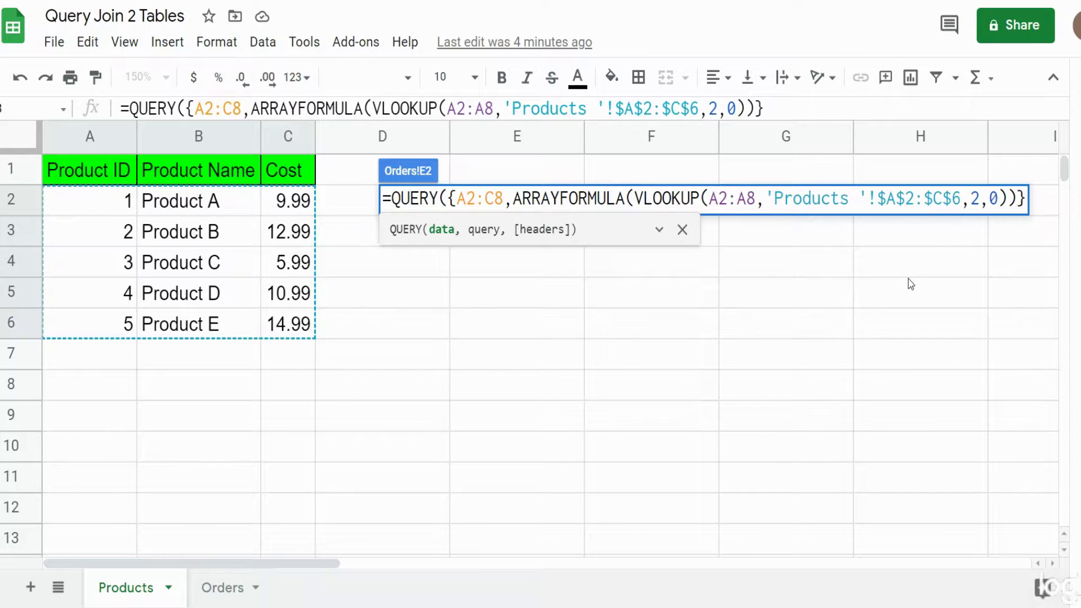
{"action": "type", "text": ","}
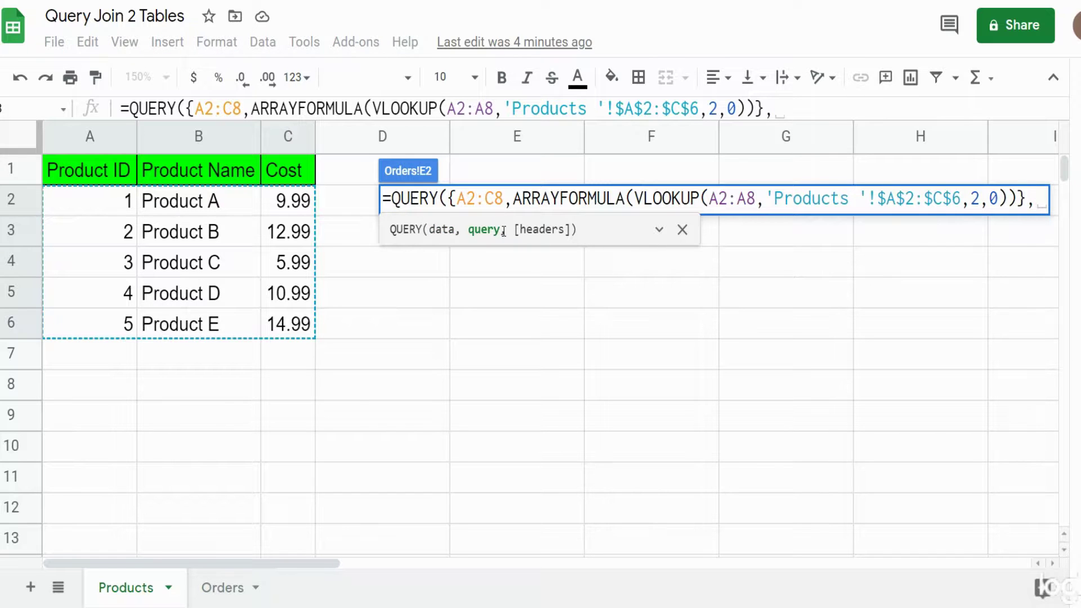
{"action": "type", "text": "\"Select "}
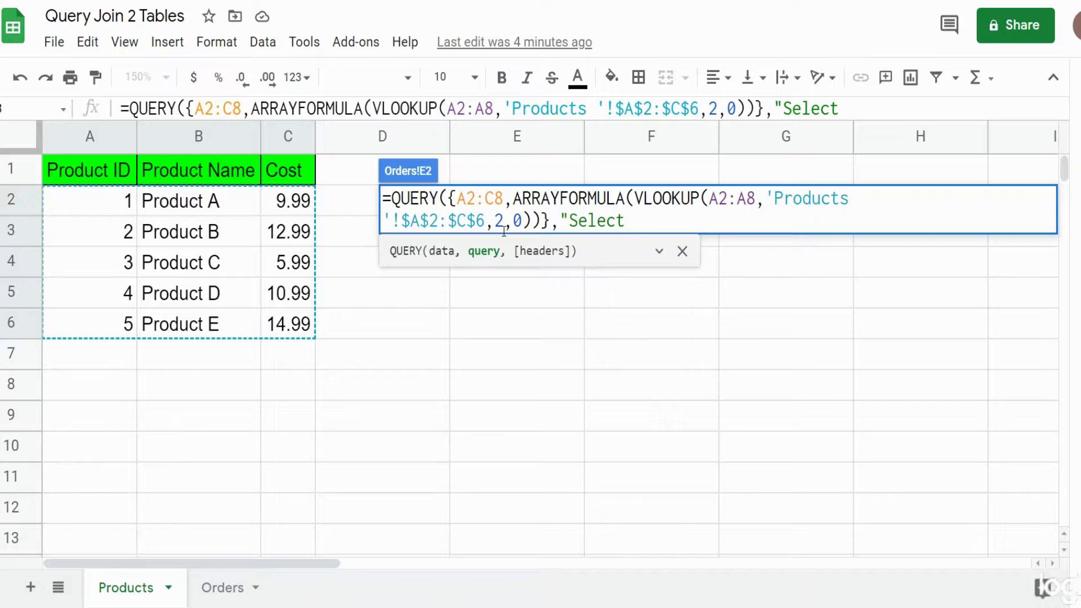
{"action": "type", "text": "*\","}
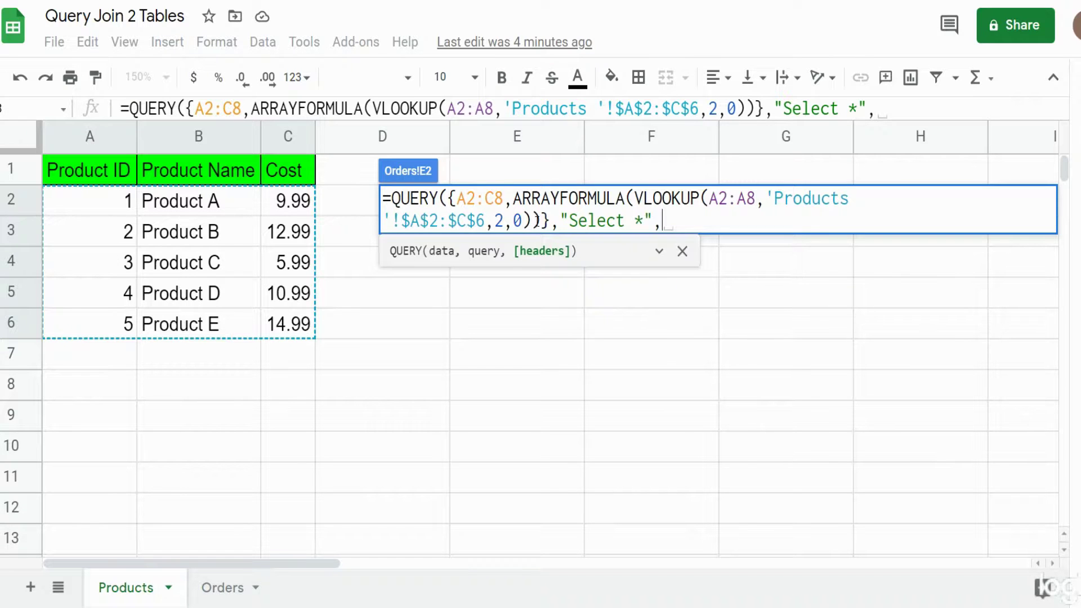
{"action": "type", "text": "0"}
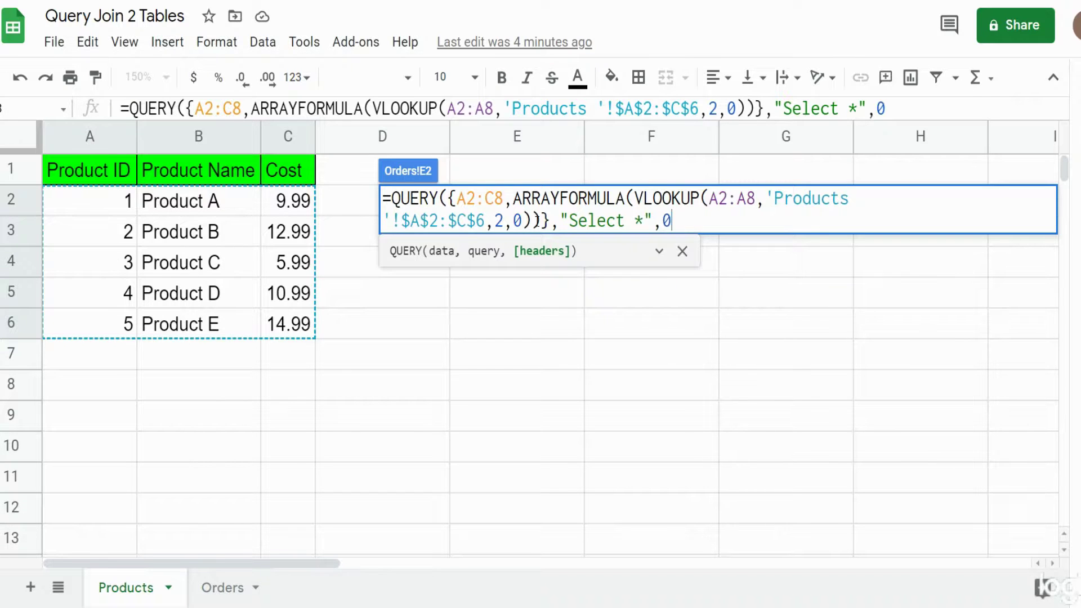
{"action": "type", "text": ")"}
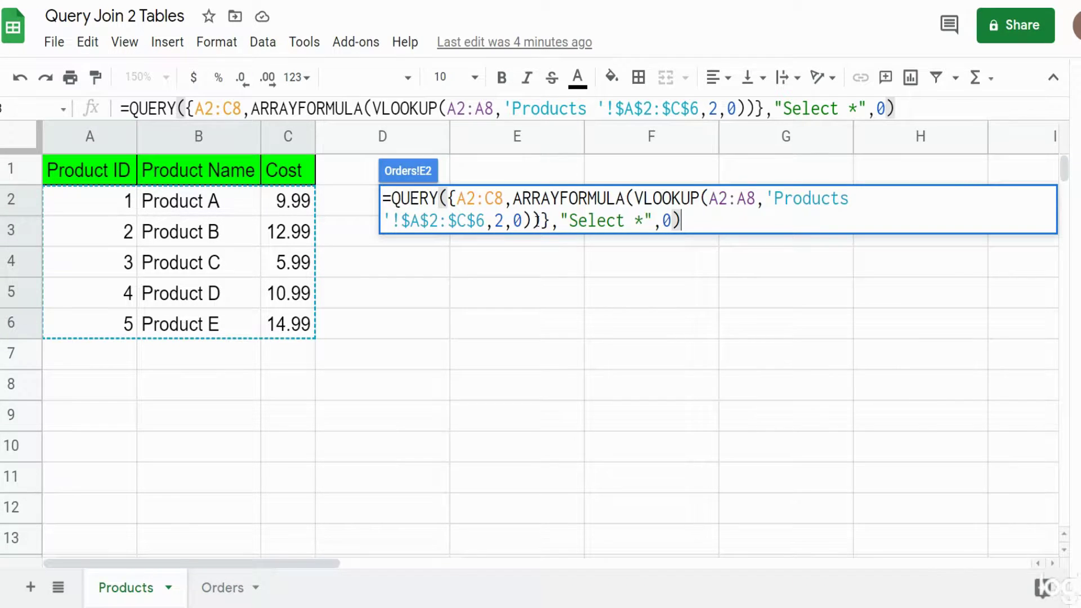
{"action": "key", "text": "Return"}
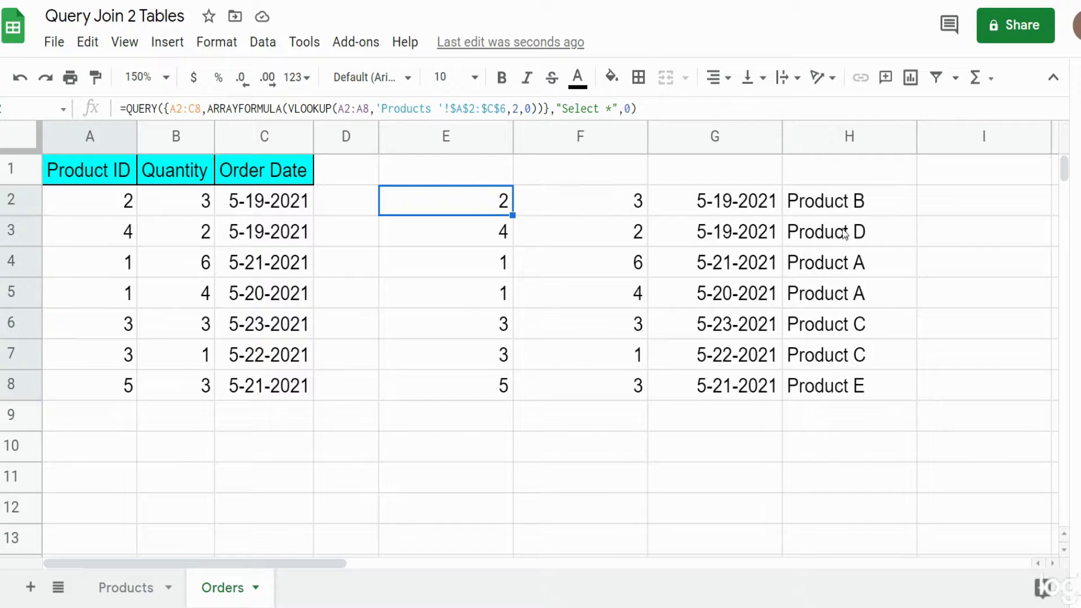
{"action": "key", "text": "Return"}
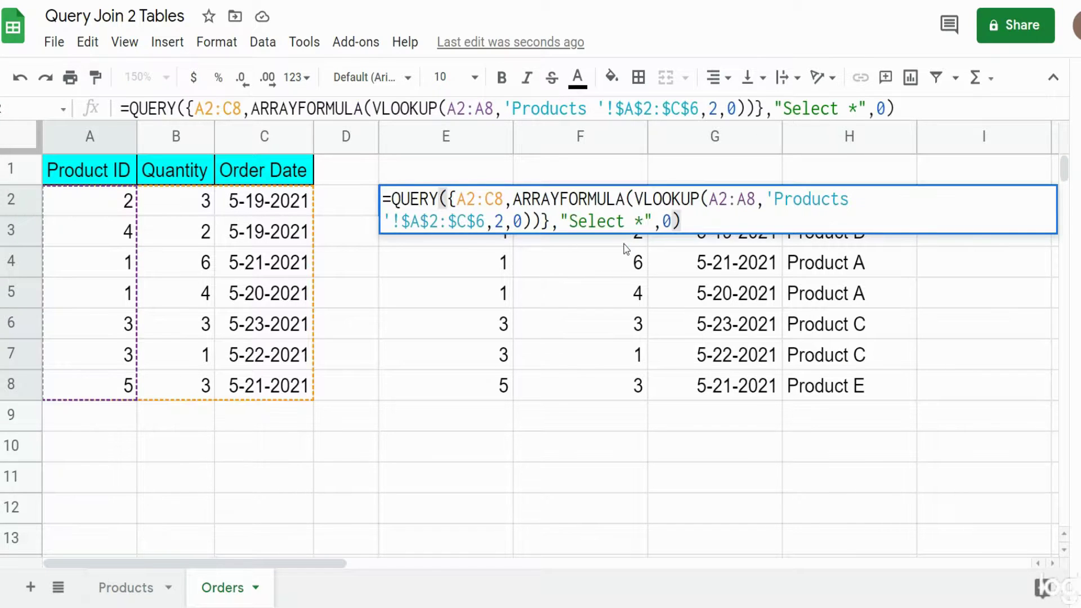
Step: Insert header labels "Product ID","Quantity","Order Date","Product Name"; before A2:C8 in the array
{"action": "left_click", "coordinate": [457, 200]}
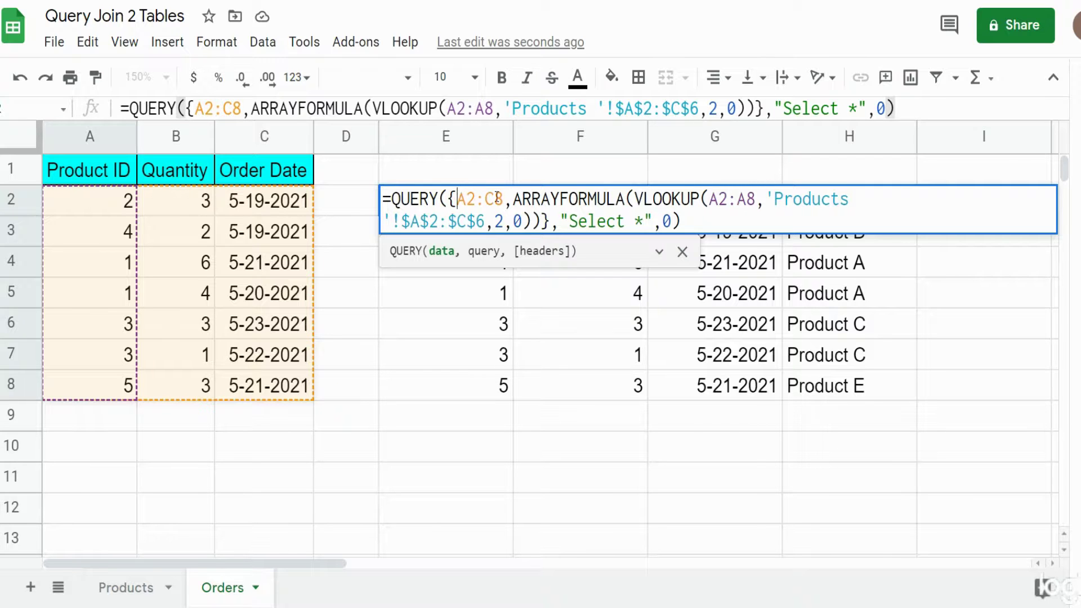
{"action": "type", "text": "\""}
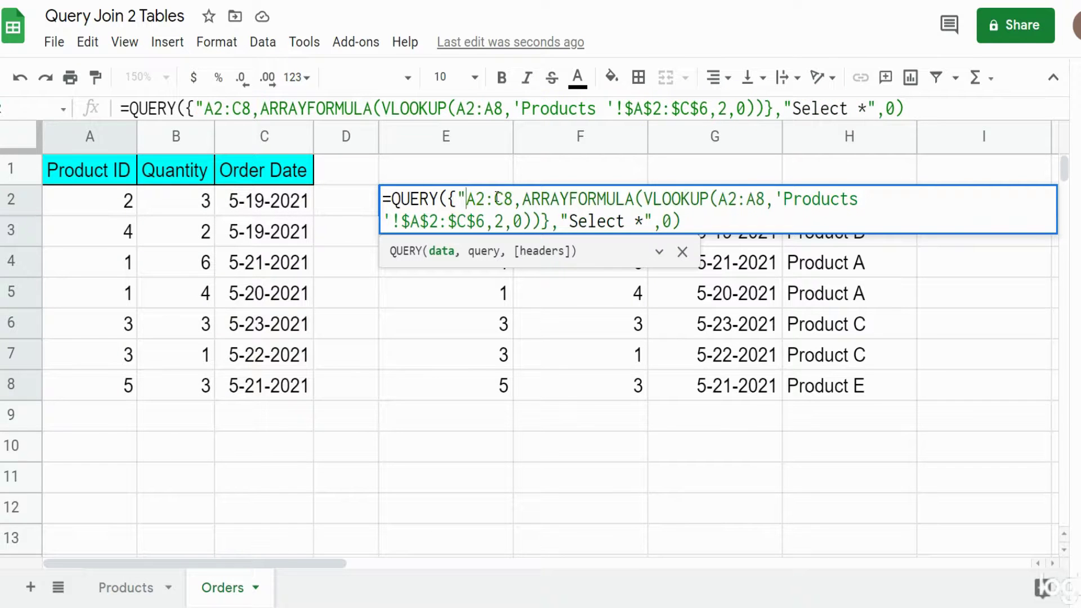
{"action": "type", "text": "Pro"}
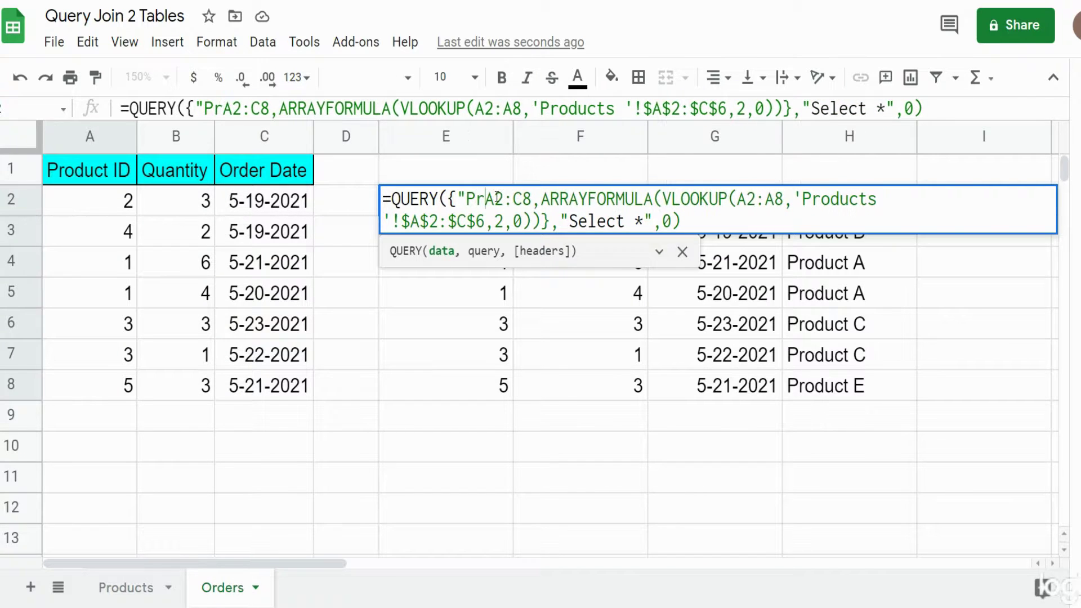
{"action": "type", "text": "duct ID"}
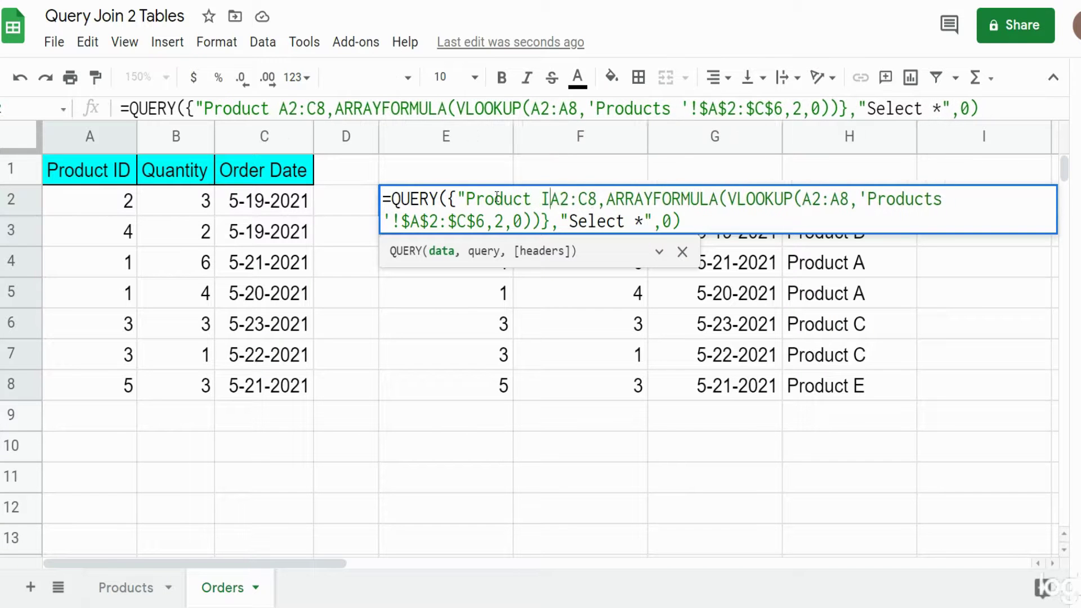
{"action": "type", "text": "\","}
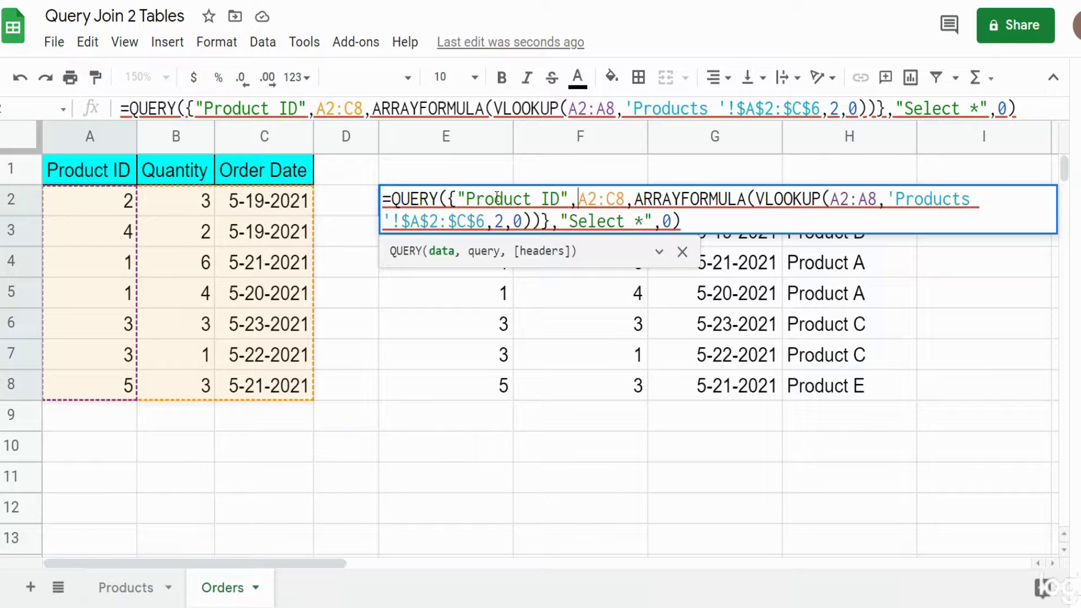
{"action": "type", "text": "\"Qu"}
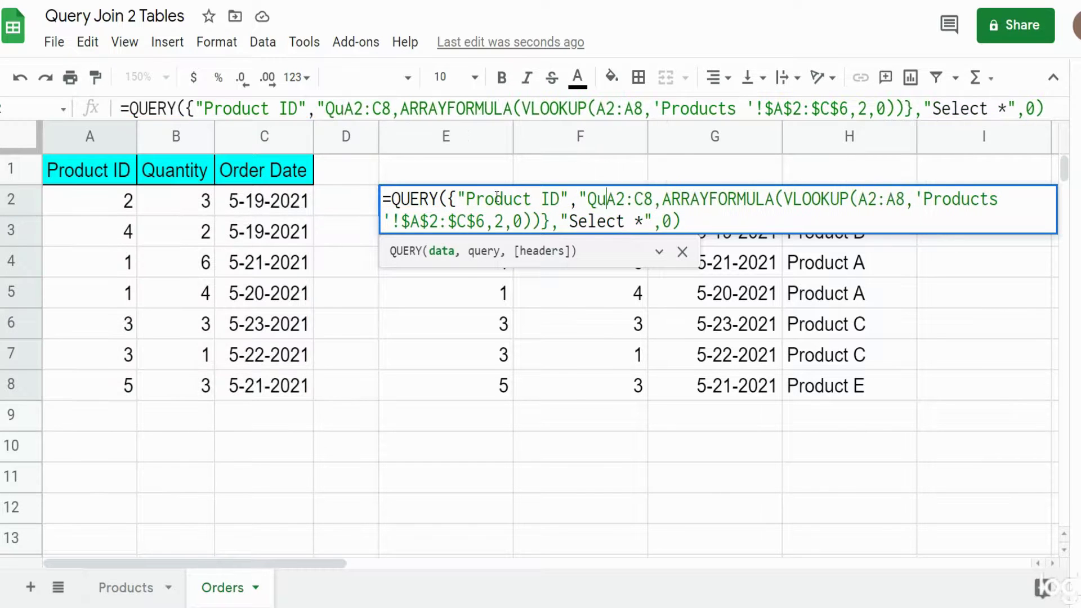
{"action": "type", "text": "anti"}
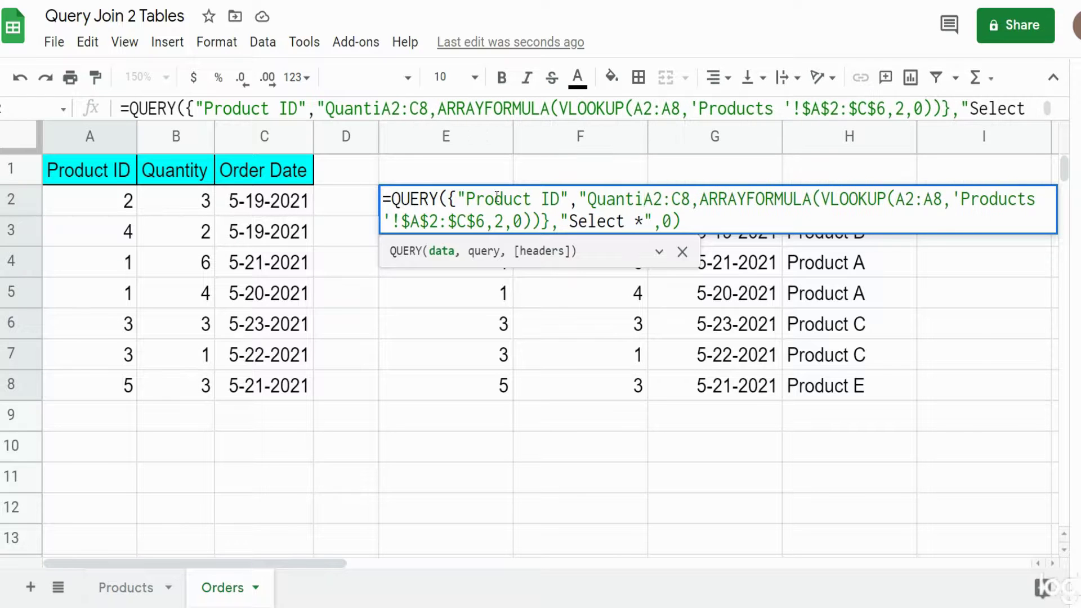
{"action": "type", "text": "ty\", "}
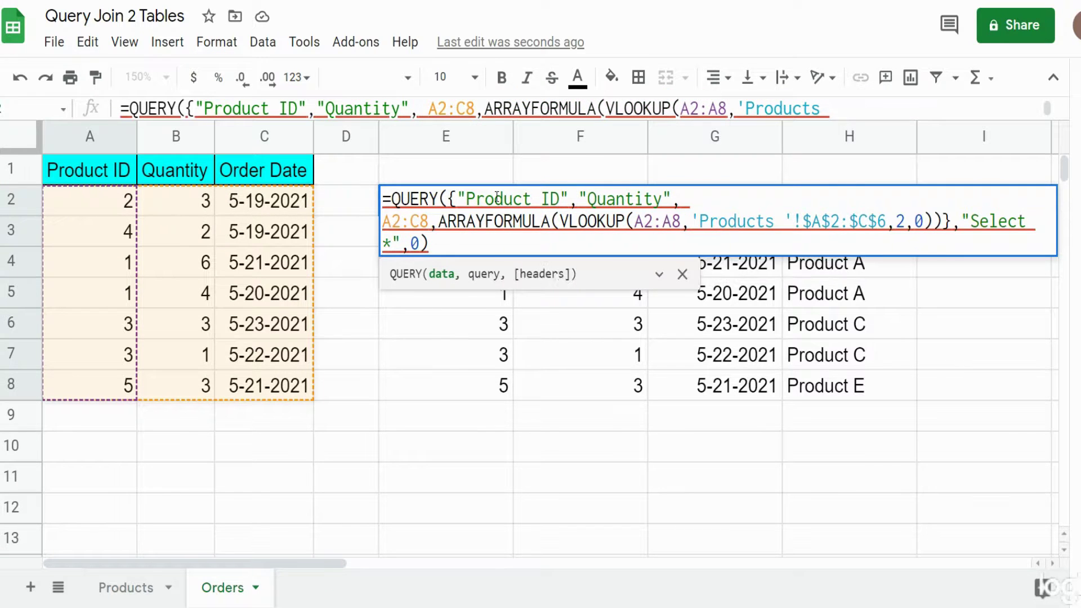
{"action": "type", "text": "or"}
{"action": "key", "text": "BackSpace"}
{"action": "key", "text": "BackSpace"}
{"action": "type", "text": "\"Order Date"}
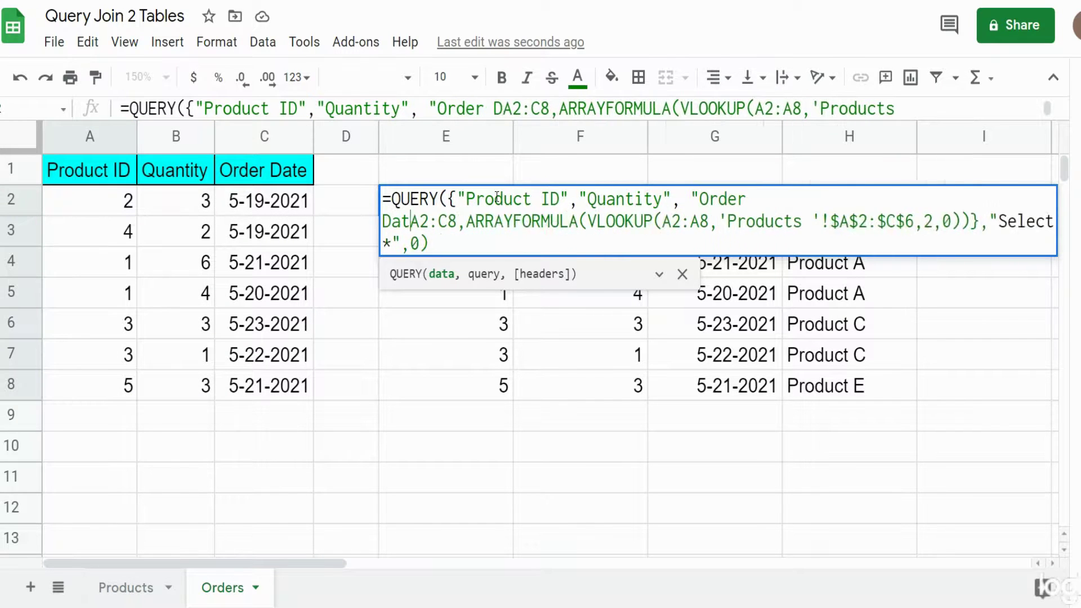
{"action": "type", "text": "\","}
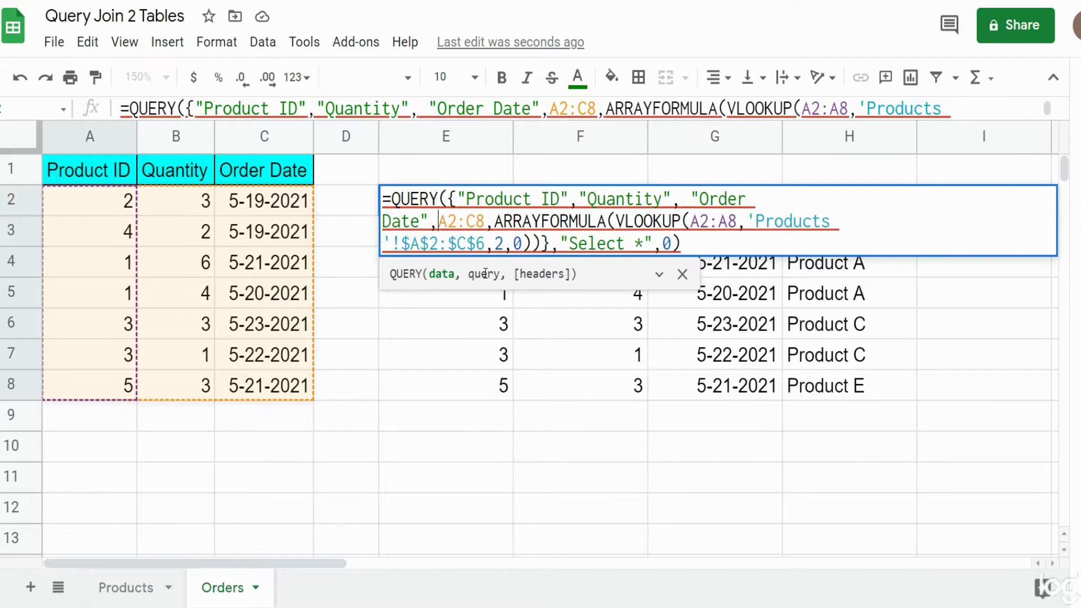
{"action": "type", "text": "\"Product"}
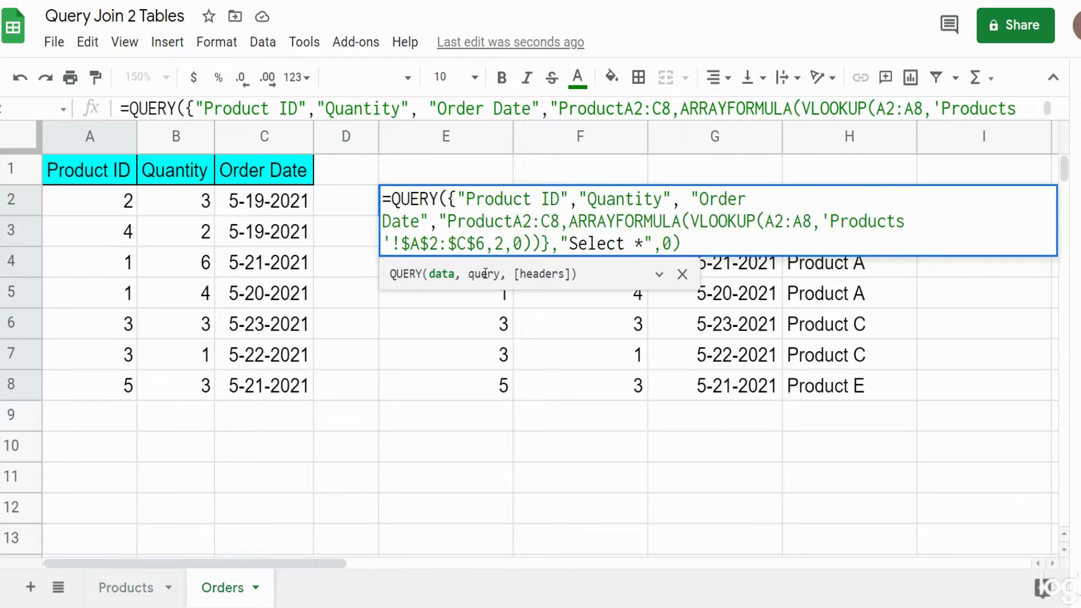
{"action": "type", "text": " Name\""}
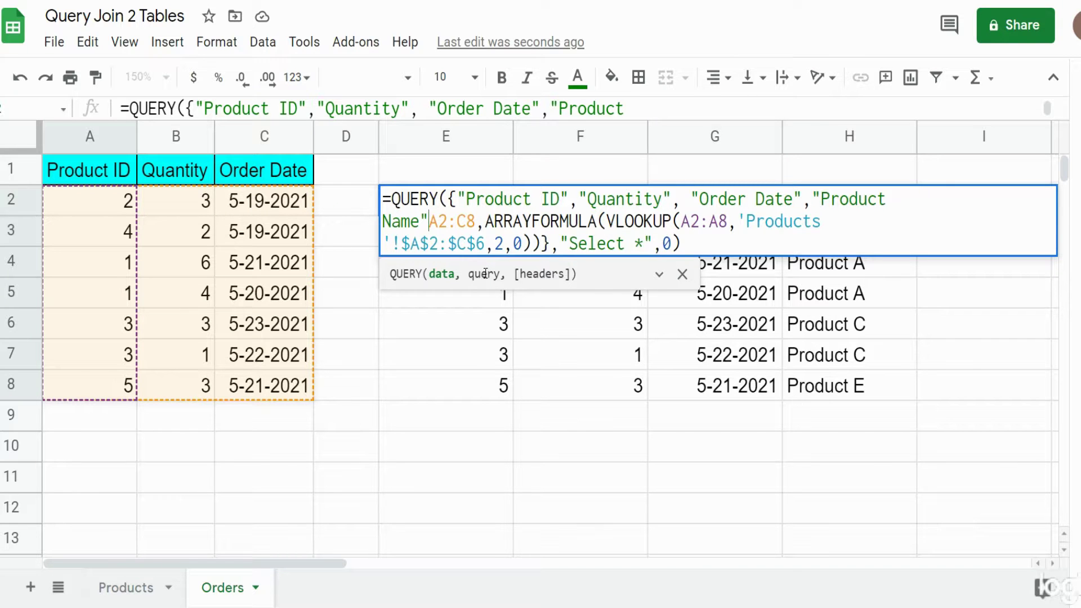
{"action": "type", "text": ";"}
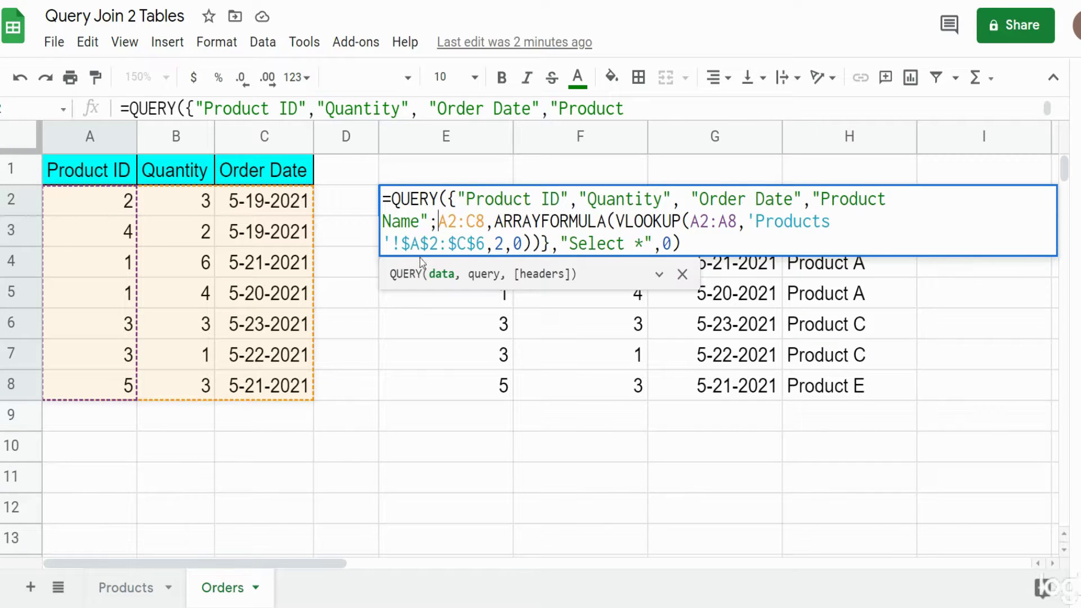
{"action": "left_click", "coordinate": [728, 243]}
{"action": "key", "text": "Return"}
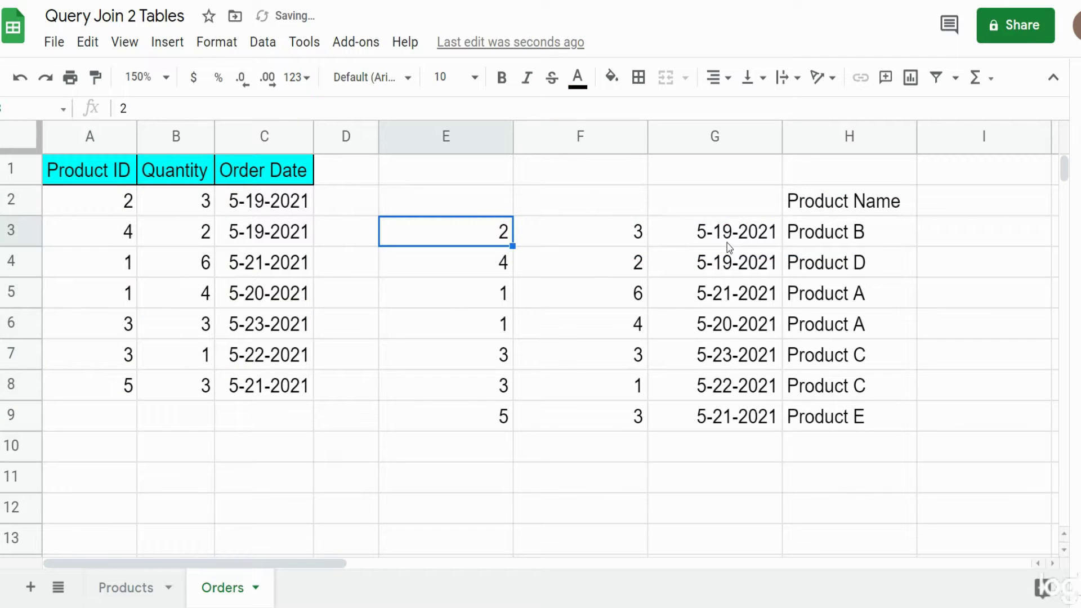
Step: Change the QUERY headers argument in E2 from 0 to 1
{"action": "left_click", "coordinate": [475, 207]}
{"action": "double_click", "coordinate": [474, 208]}
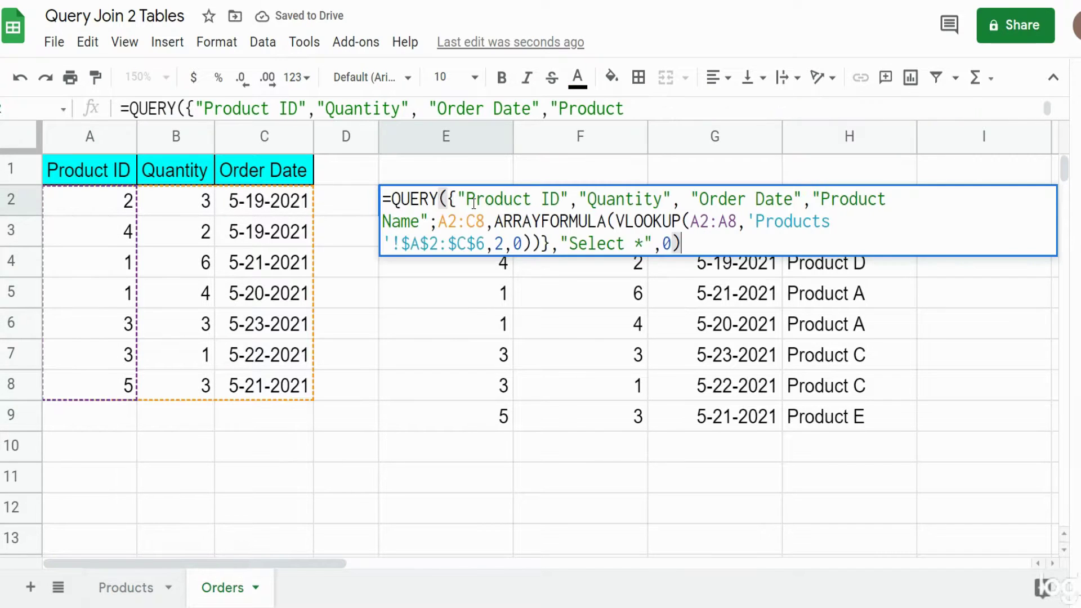
{"action": "double_click", "coordinate": [670, 242]}
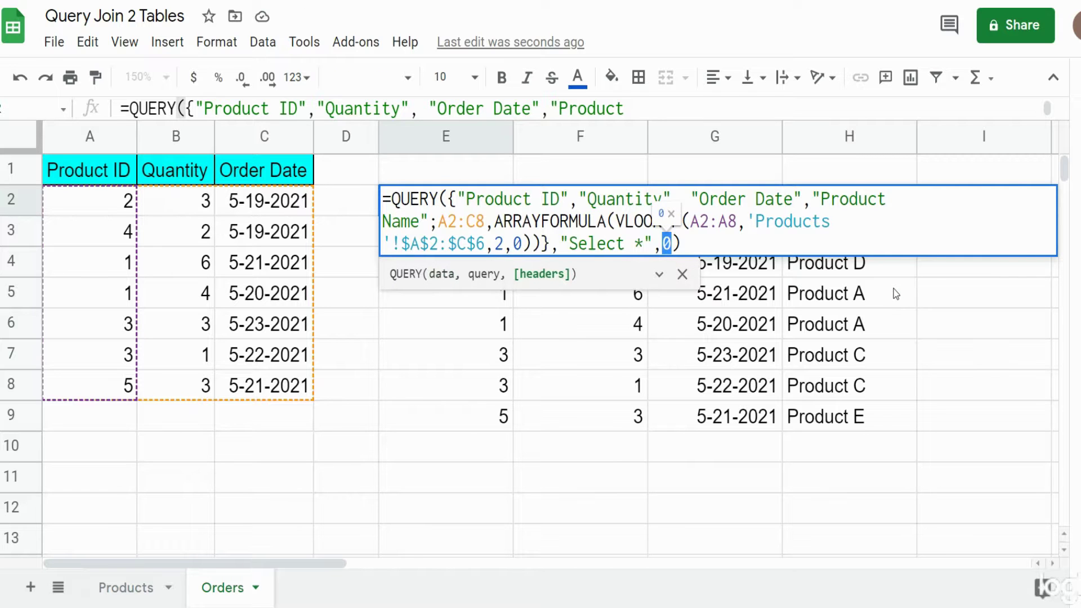
{"action": "type", "text": "1"}
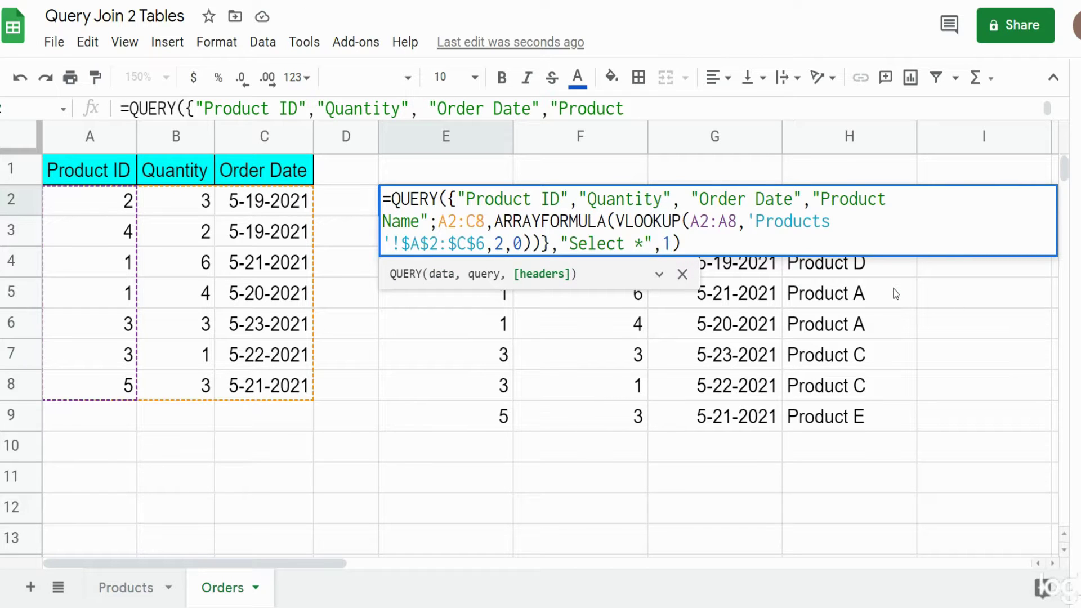
{"action": "key", "text": "Return"}
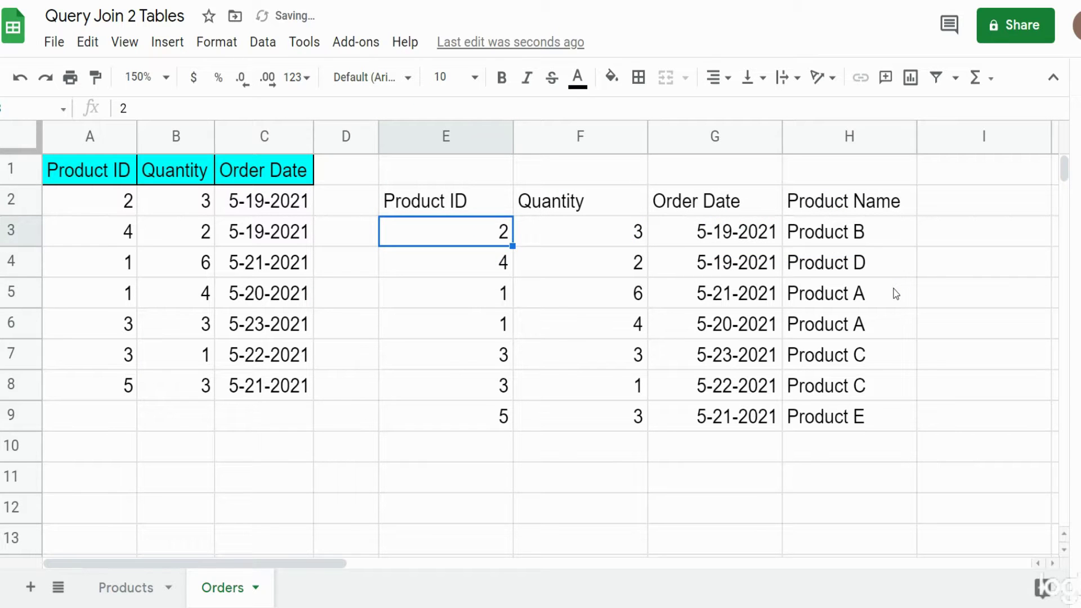
Step: Recheck E2's formula without changes, then view the Products sheet
{"action": "key", "text": "Up"}
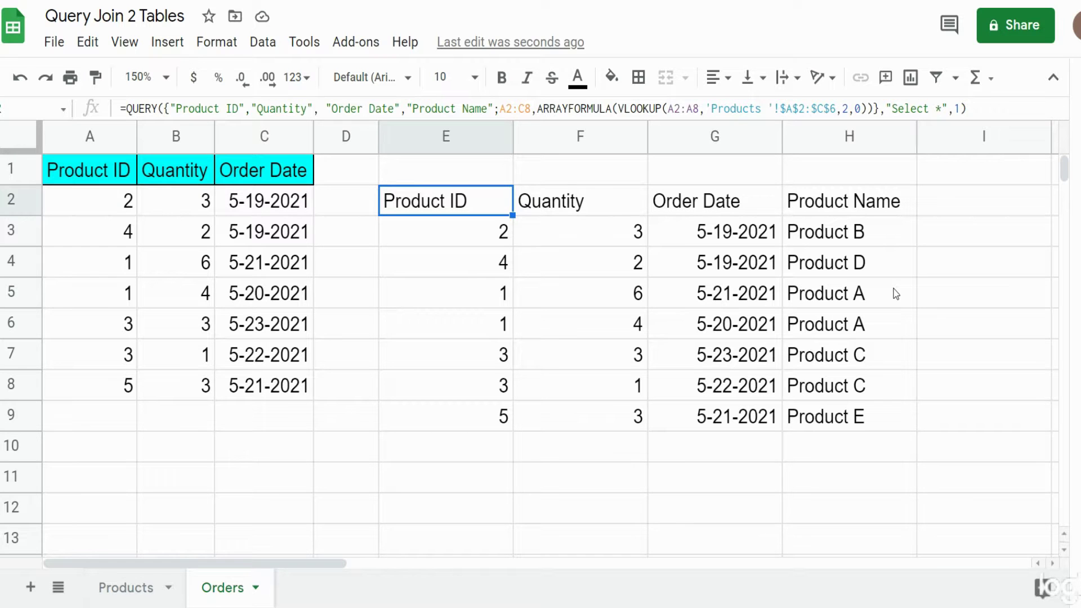
{"action": "key", "text": "F2"}
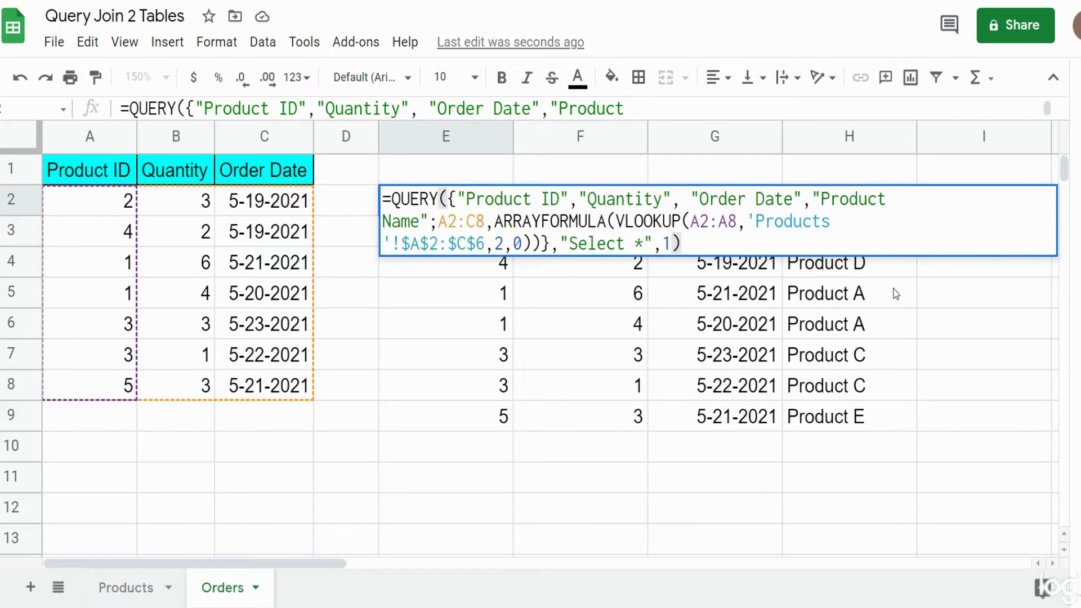
{"action": "key", "text": "Escape"}
{"action": "left_click", "coordinate": [117, 590]}
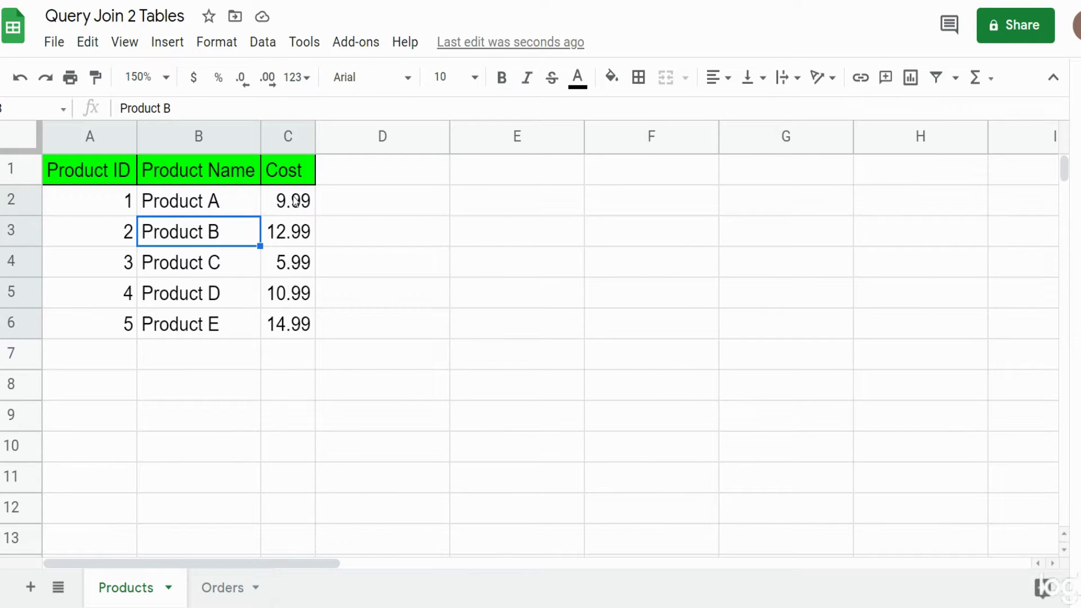
Step: Duplicate the ARRAYFORMULA VLOOKUP clause in E2 with column index 3 to fetch cost
{"action": "left_click", "coordinate": [239, 587]}
{"action": "key", "text": "Return"}
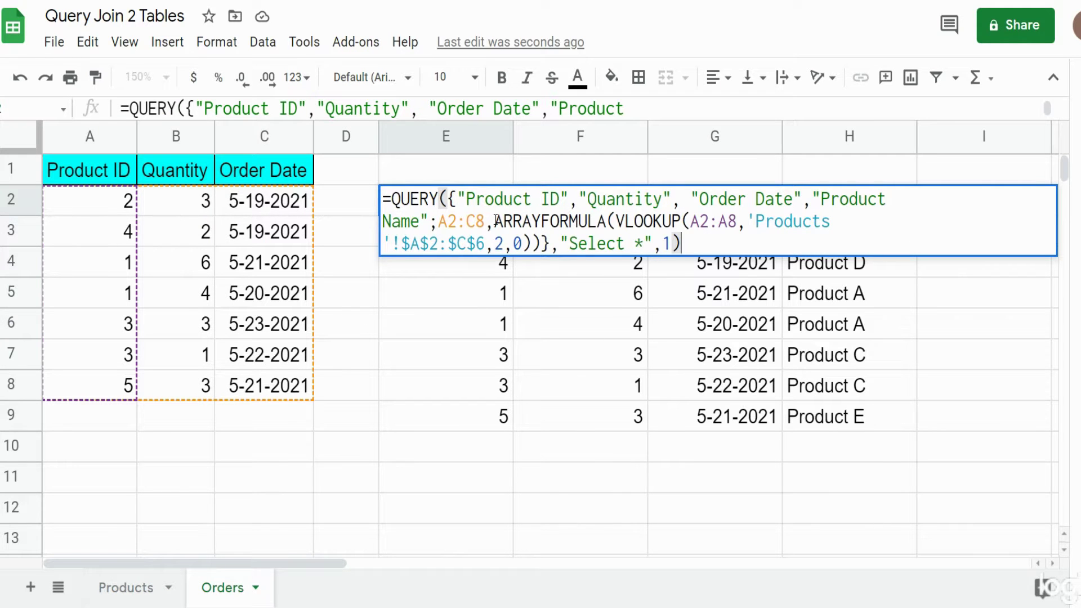
{"action": "left_click_drag", "start_coordinate": [494, 221], "coordinate": [542, 243]}
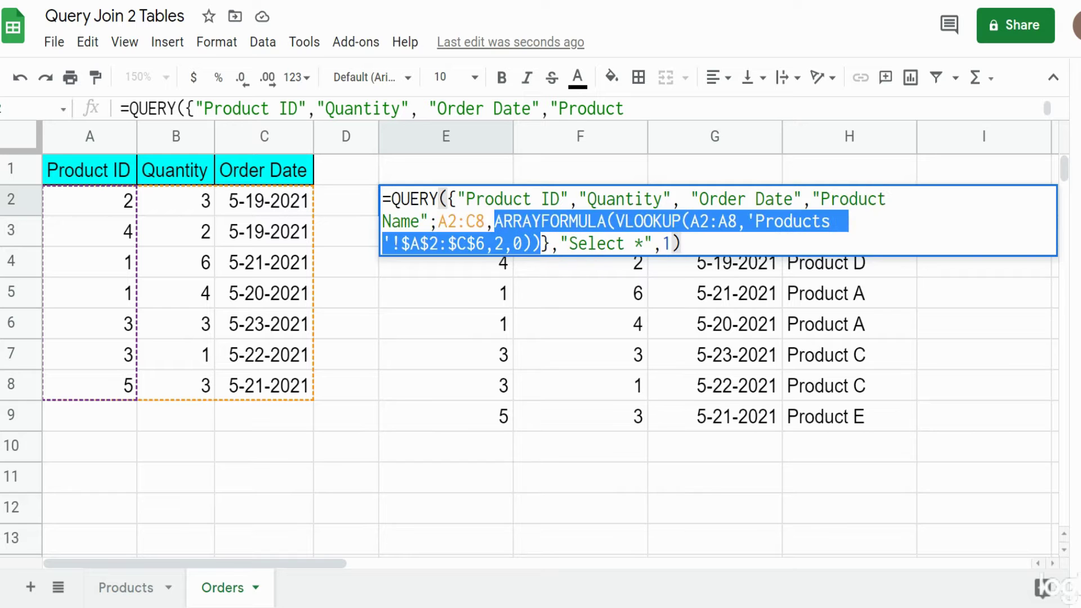
{"action": "left_click", "coordinate": [542, 244]}
{"action": "type", "text": ","}
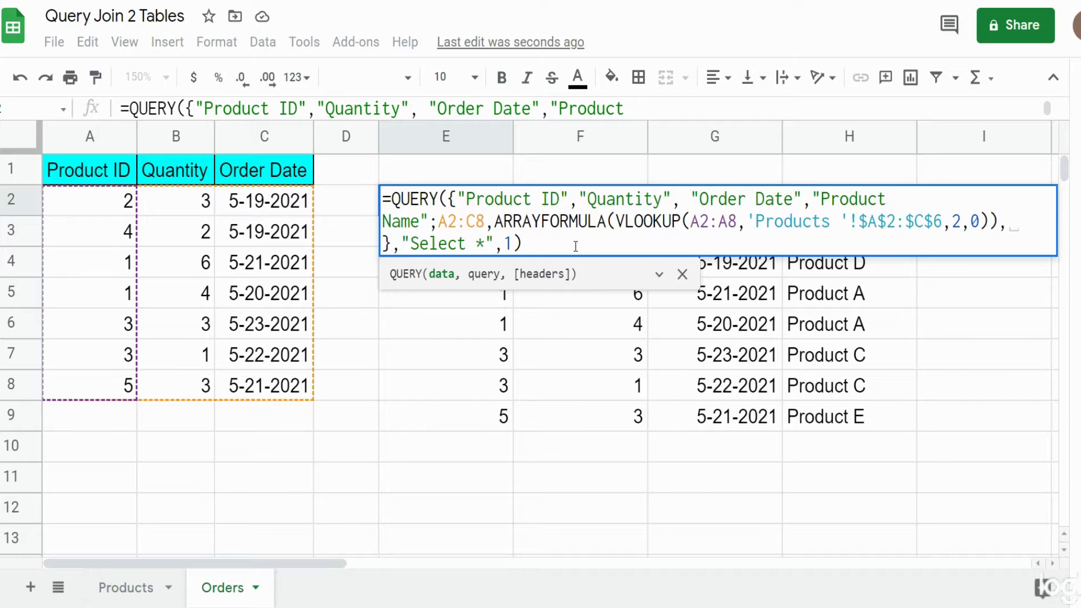
{"action": "type", "text": "ARRAYFORMULA(VLOOKUP(A2:A8,'Products '!$A$2:$C$6,2,0))"}
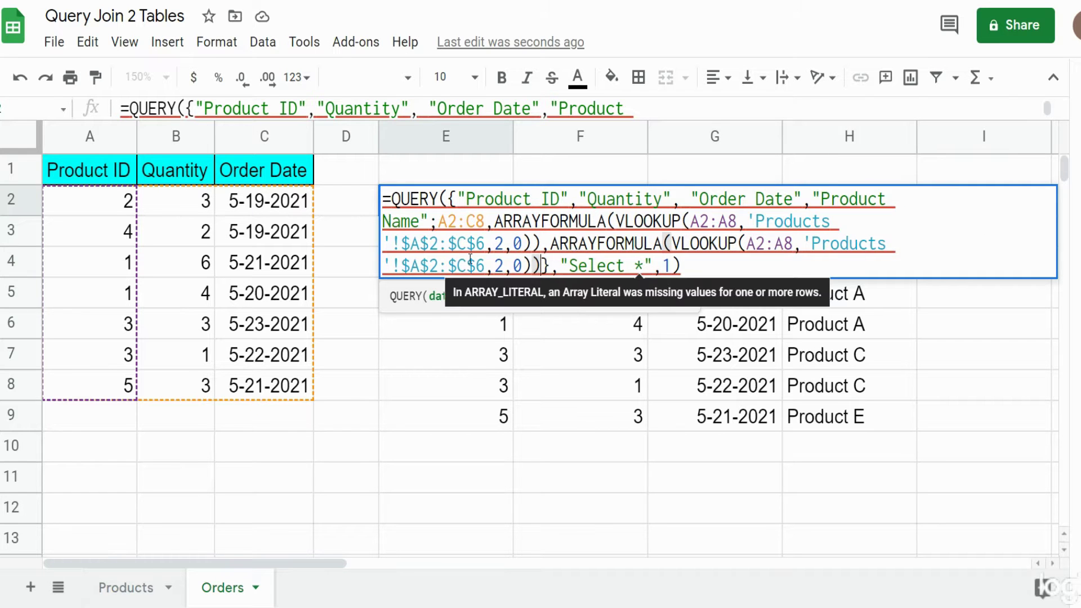
{"action": "left_click", "coordinate": [509, 265]}
{"action": "key", "text": "BackSpace"}
{"action": "type", "text": "3"}
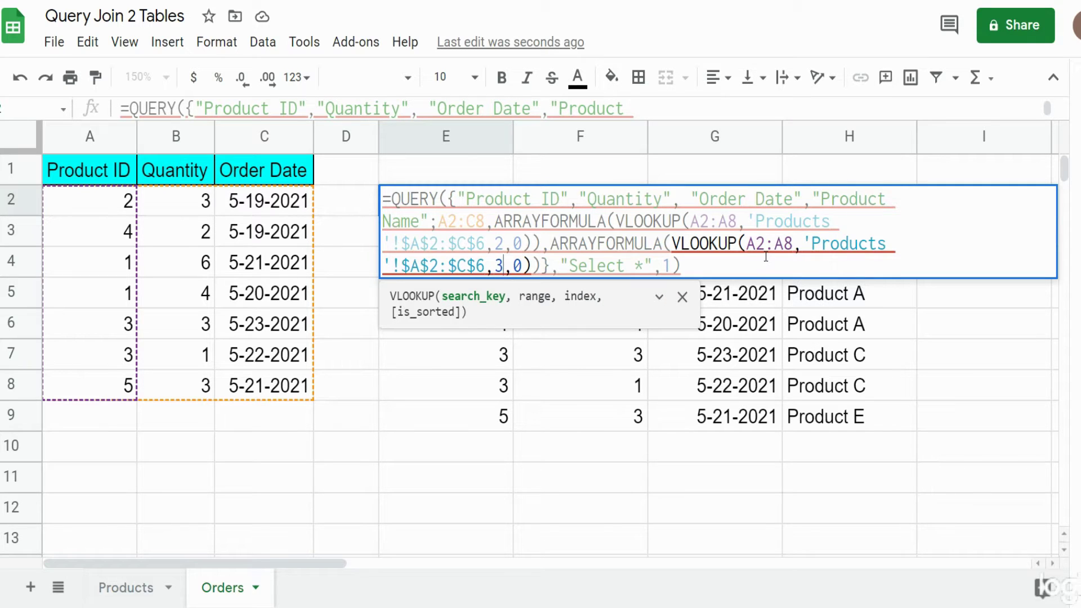
Step: Add "Cost" after "Product Name" in the header array and commit the formula
{"action": "mouse_move", "coordinate": [765, 254]}
{"action": "mouse_move", "coordinate": [589, 202]}
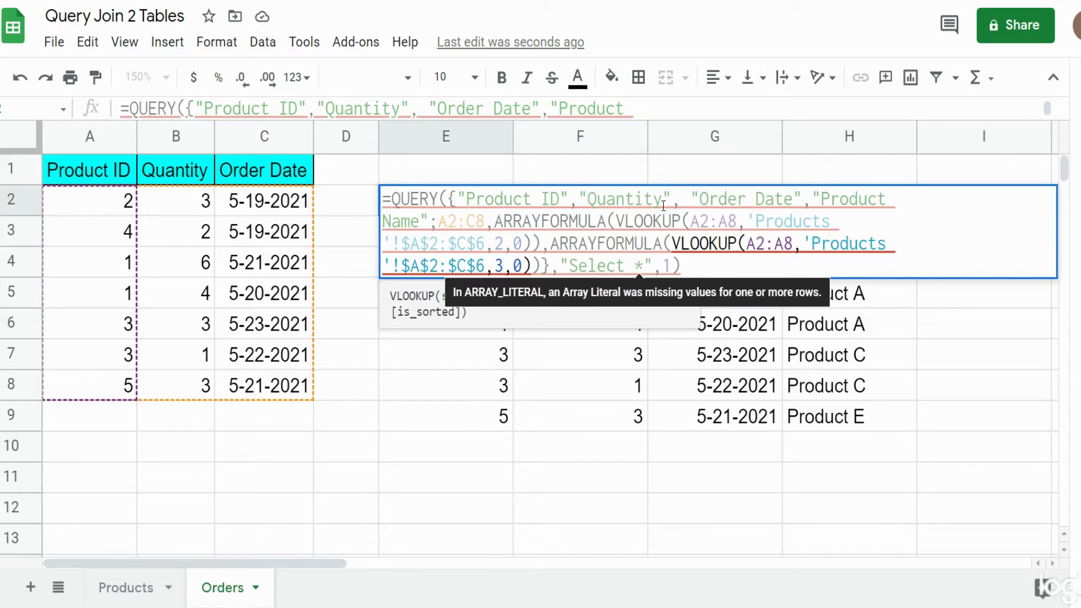
{"action": "left_click", "coordinate": [426, 218]}
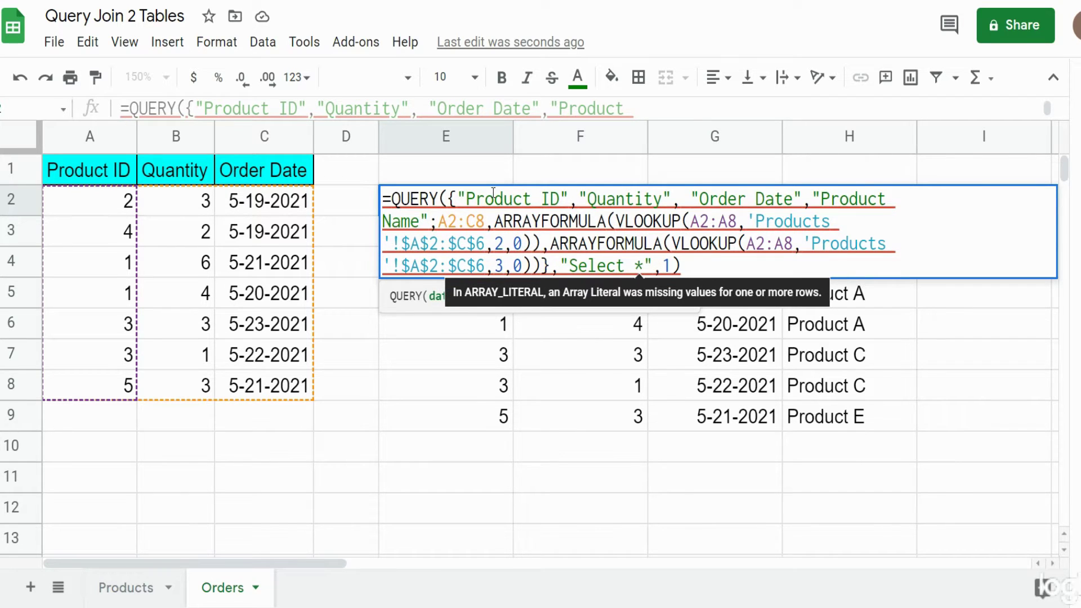
{"action": "type", "text": ", "}
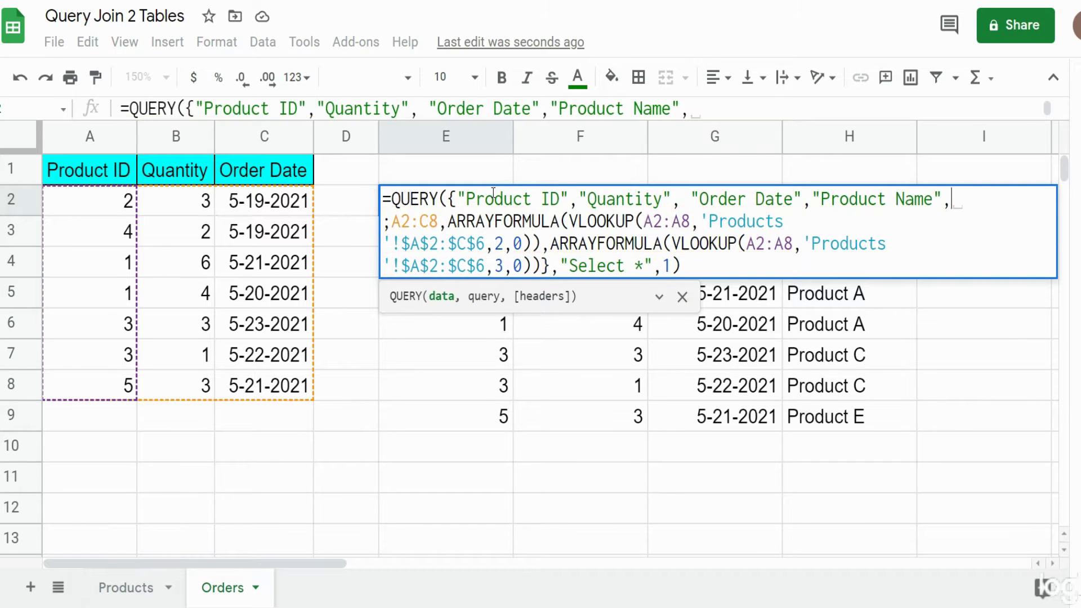
{"action": "type", "text": "\"Cos"}
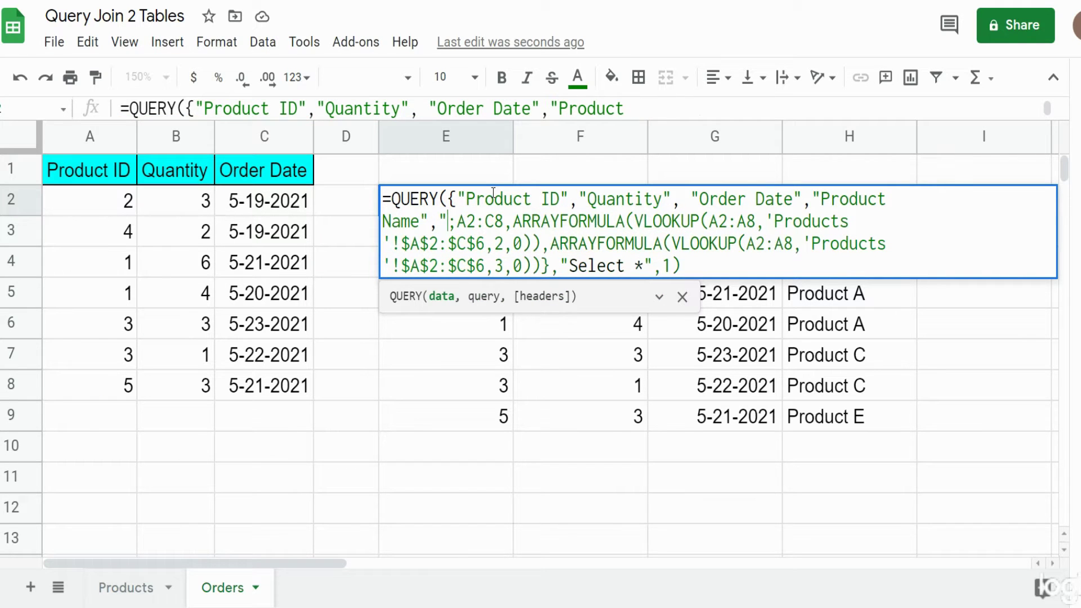
{"action": "type", "text": "t\""}
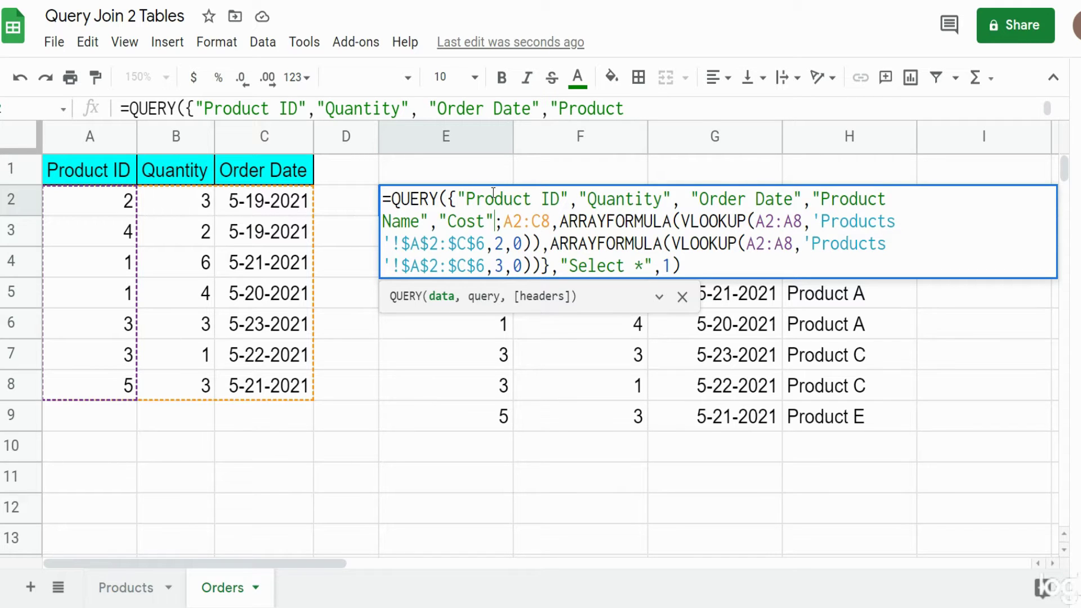
{"action": "key", "text": "Return"}
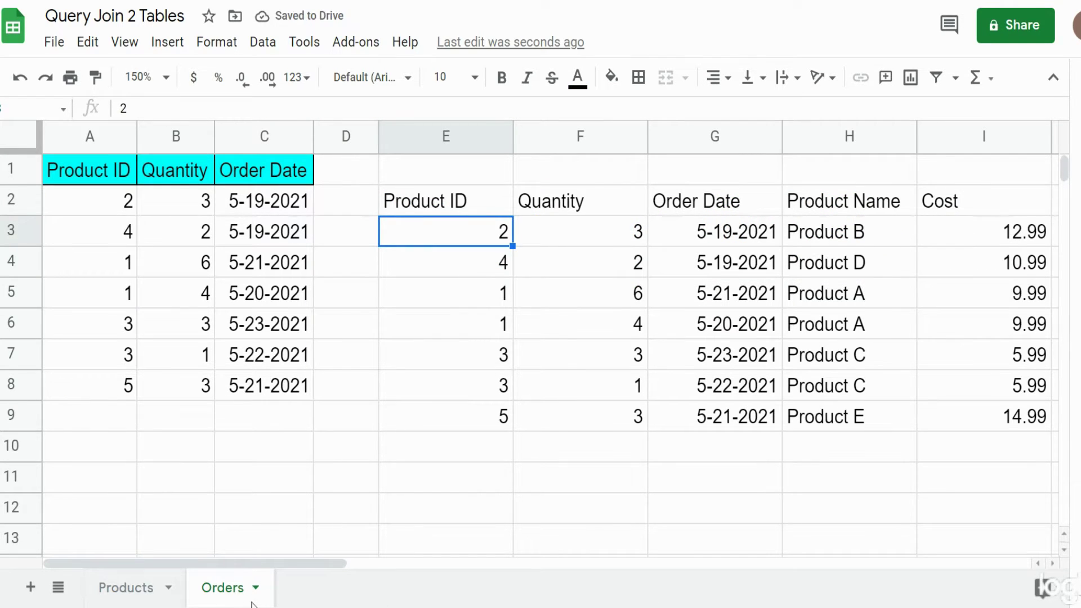
Step: Edit the E2 QUERY string to "Select * where Col4 = 'Product C'"
{"action": "left_click_drag", "start_coordinate": [265, 564], "coordinate": [310, 565]}
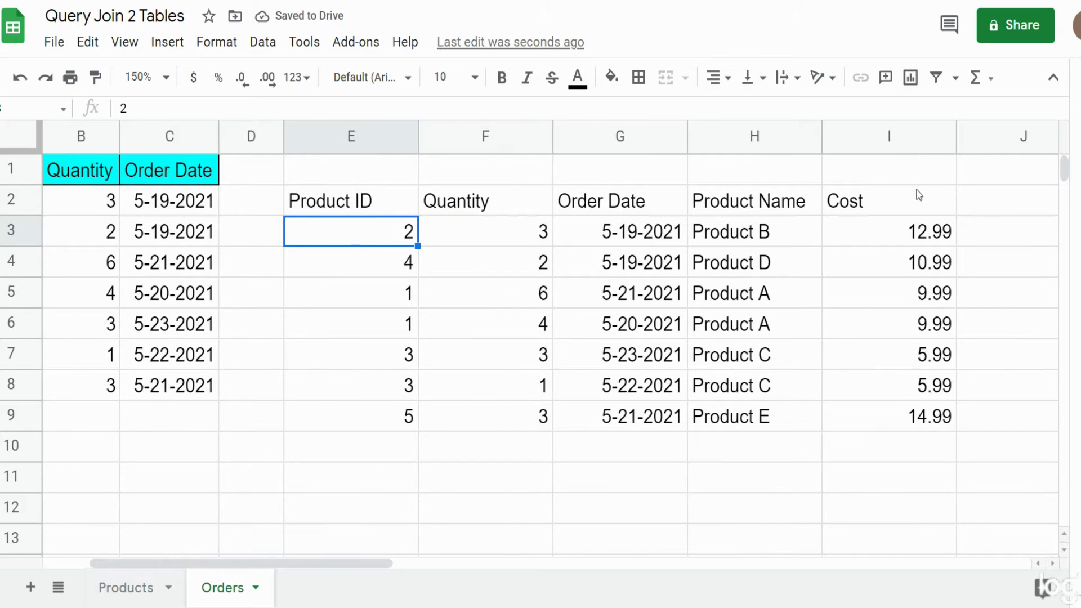
{"action": "left_click", "coordinate": [882, 210]}
{"action": "double_click", "coordinate": [385, 197]}
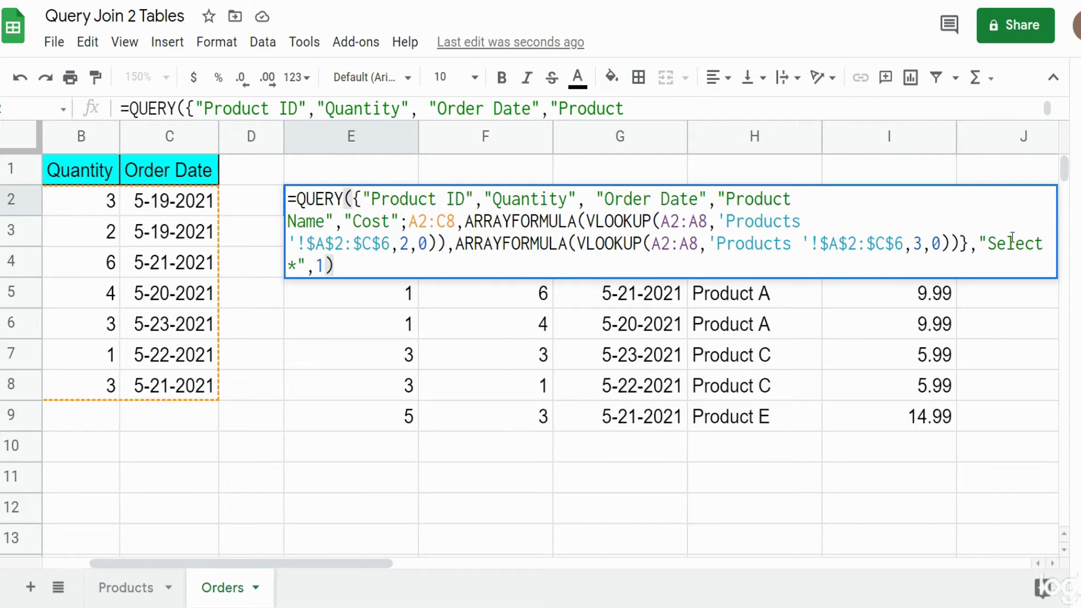
{"action": "left_click", "coordinate": [294, 263]}
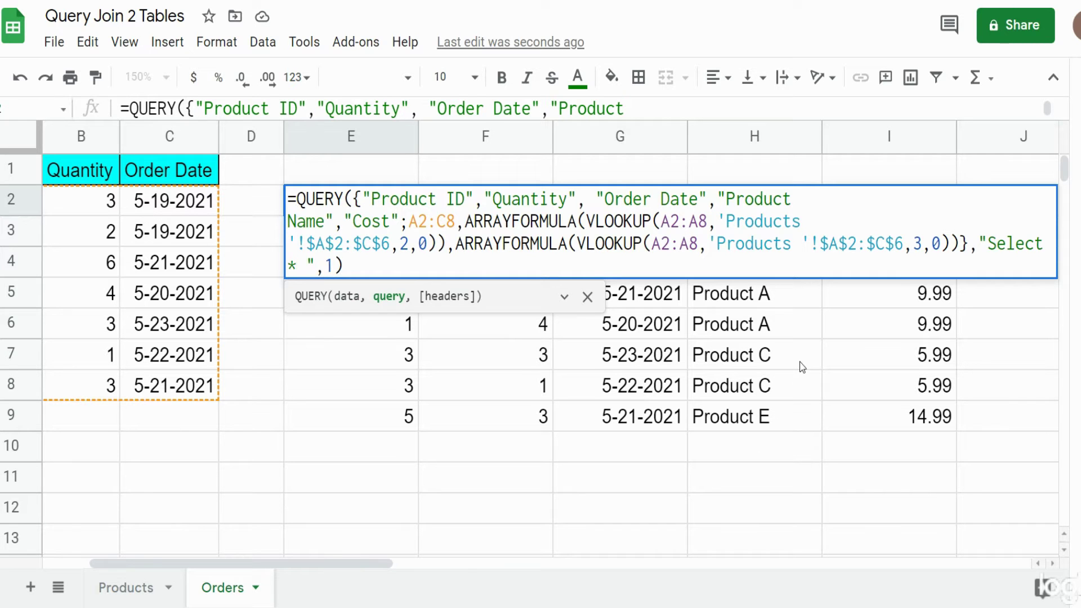
{"action": "type", "text": "where "}
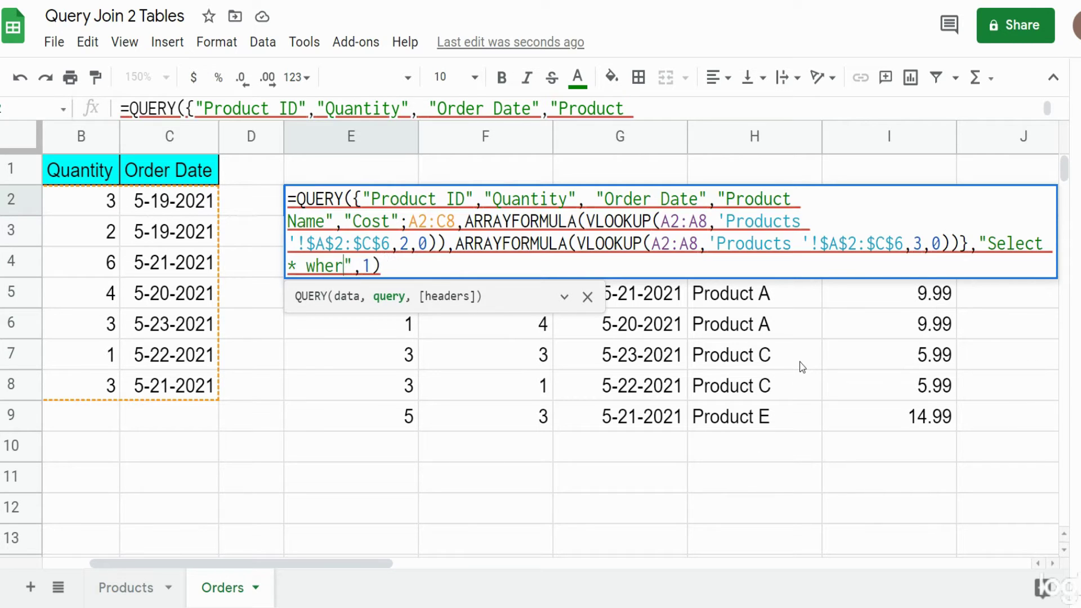
{"action": "type", "text": "Col4"}
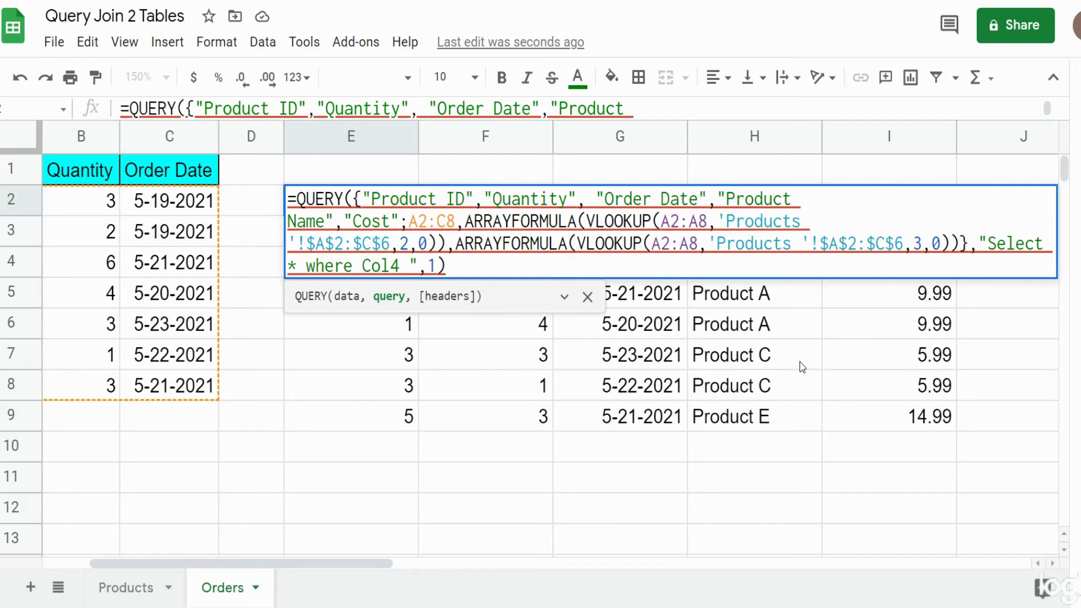
{"action": "mouse_move", "coordinate": [376, 200]}
{"action": "type", "text": "= 'Proc"}
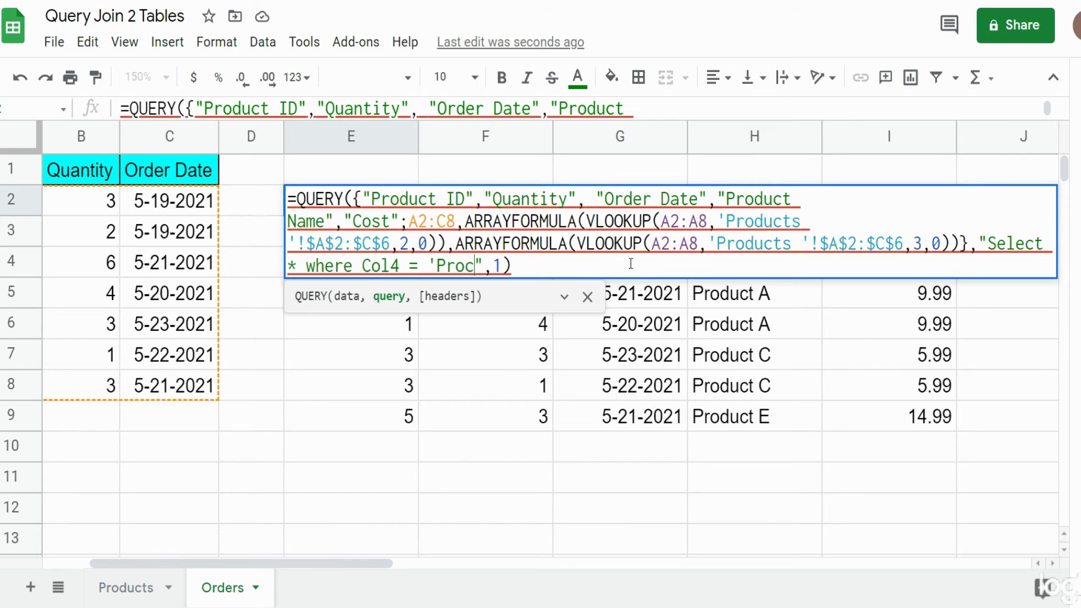
{"action": "type", "text": "uct C"}
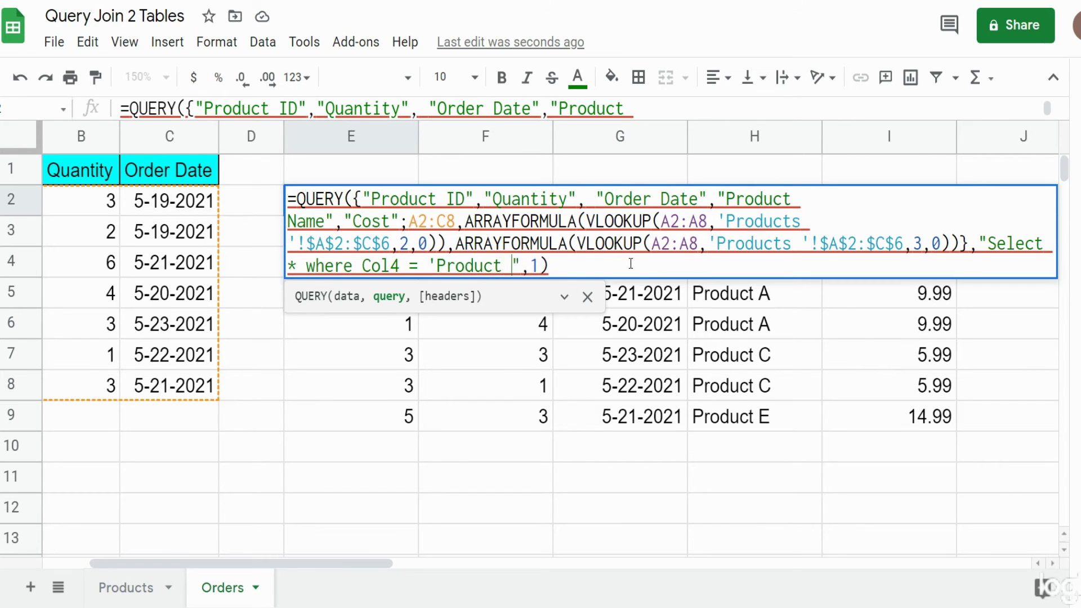
{"action": "type", "text": "'"}
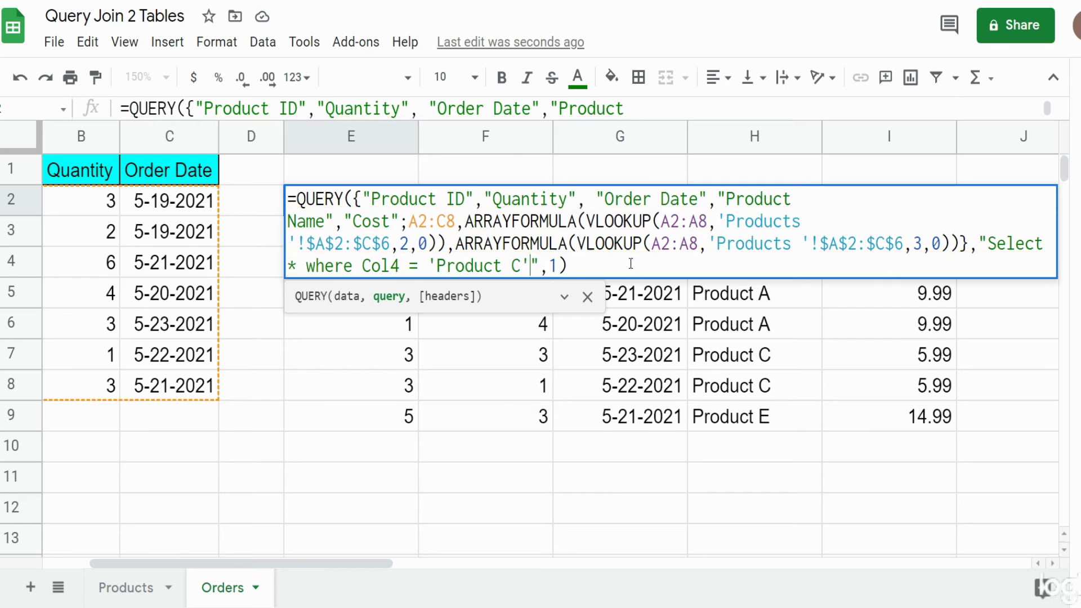
{"action": "key", "text": "Return"}
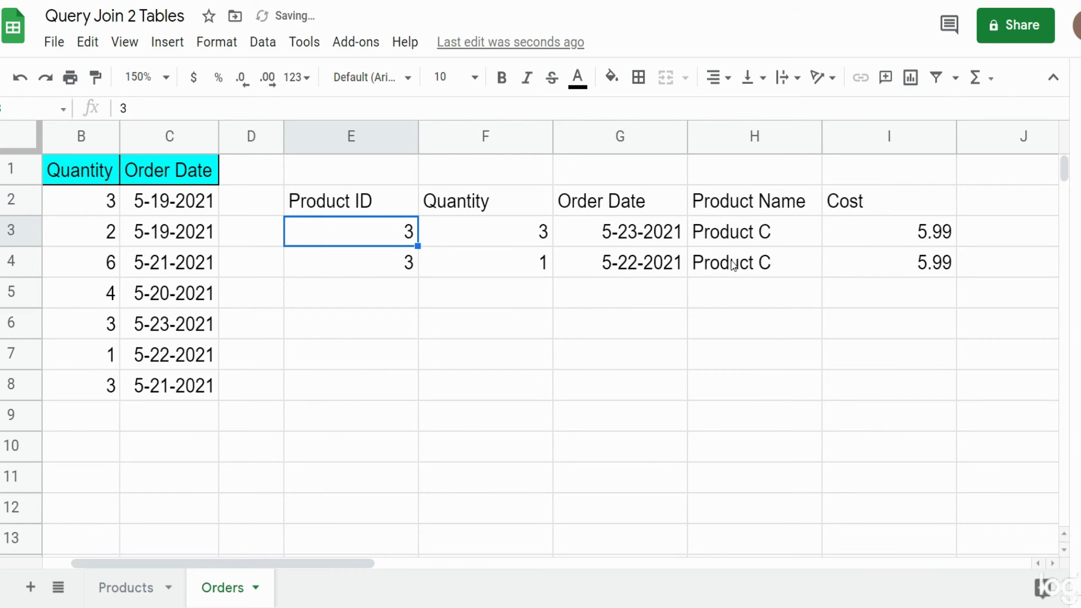